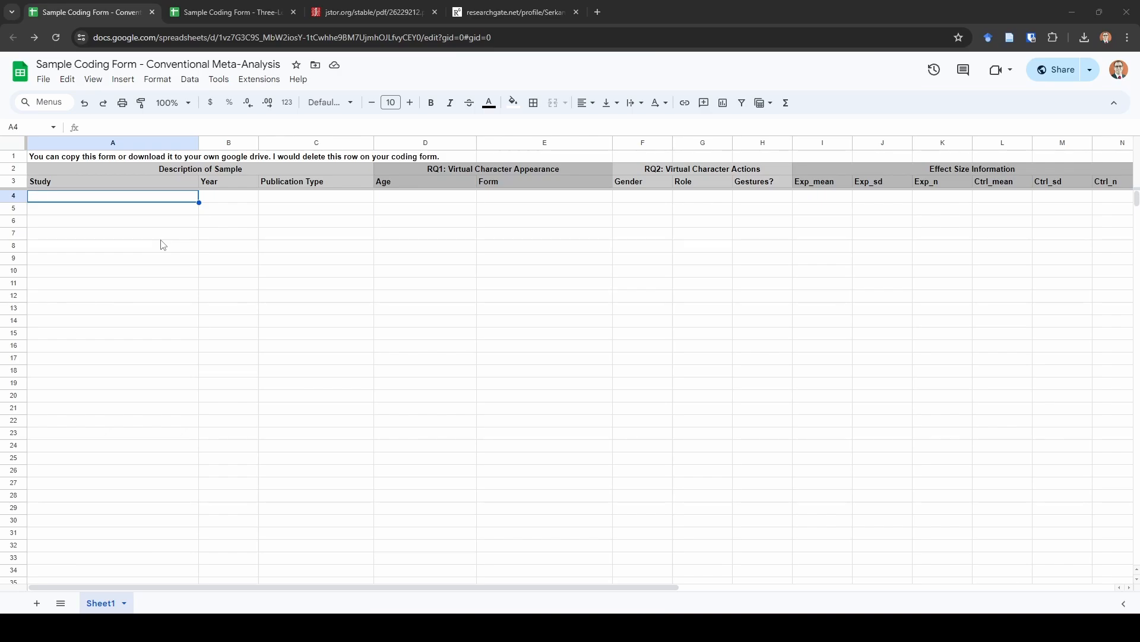
Step: Review the Study, Year and Publication Type columns under Description of Sample
{"action": "scroll", "coordinate": [288, 234], "scroll_direction": "down", "scroll_amount": 10}
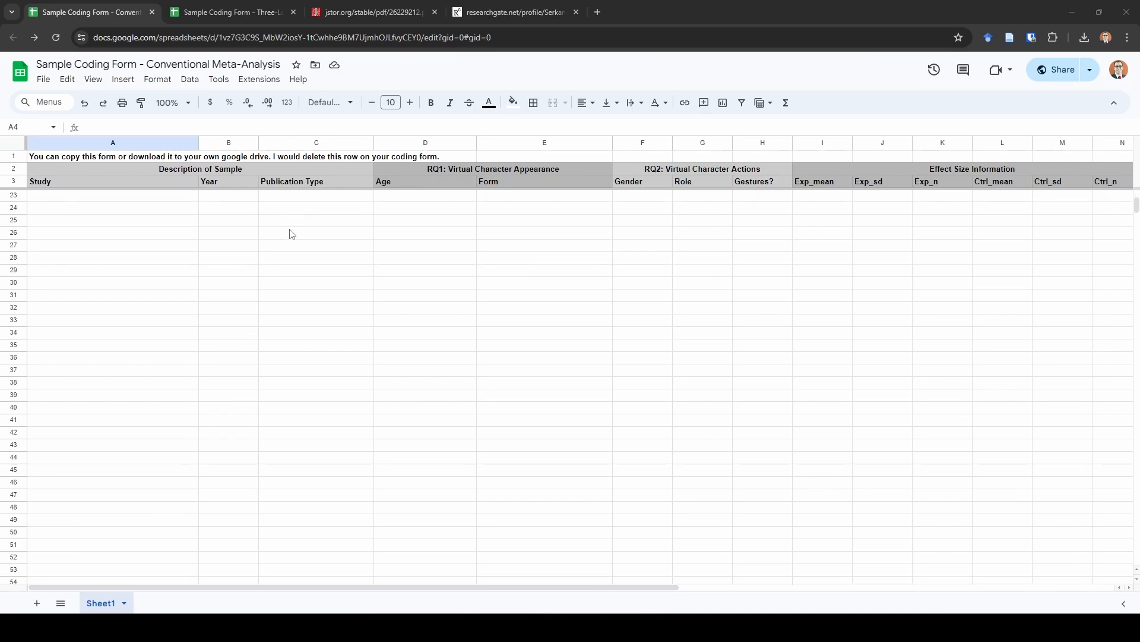
{"action": "scroll", "coordinate": [347, 300], "scroll_direction": "up", "scroll_amount": 10}
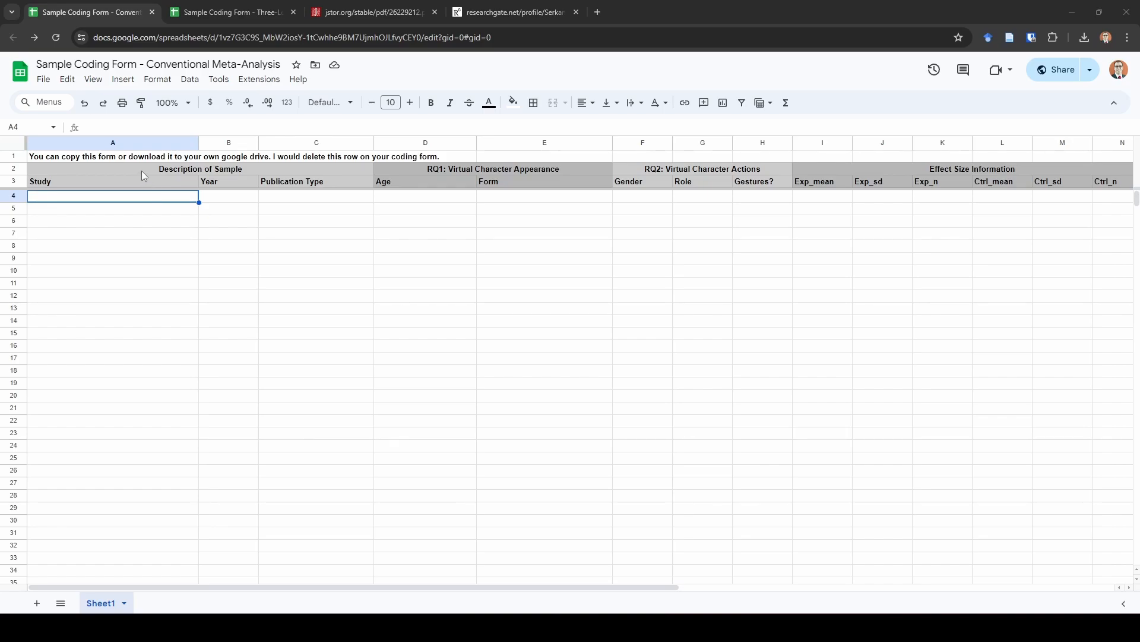
{"action": "left_click_drag", "start_coordinate": [141, 172], "coordinate": [140, 183]}
{"action": "left_click", "coordinate": [138, 214]}
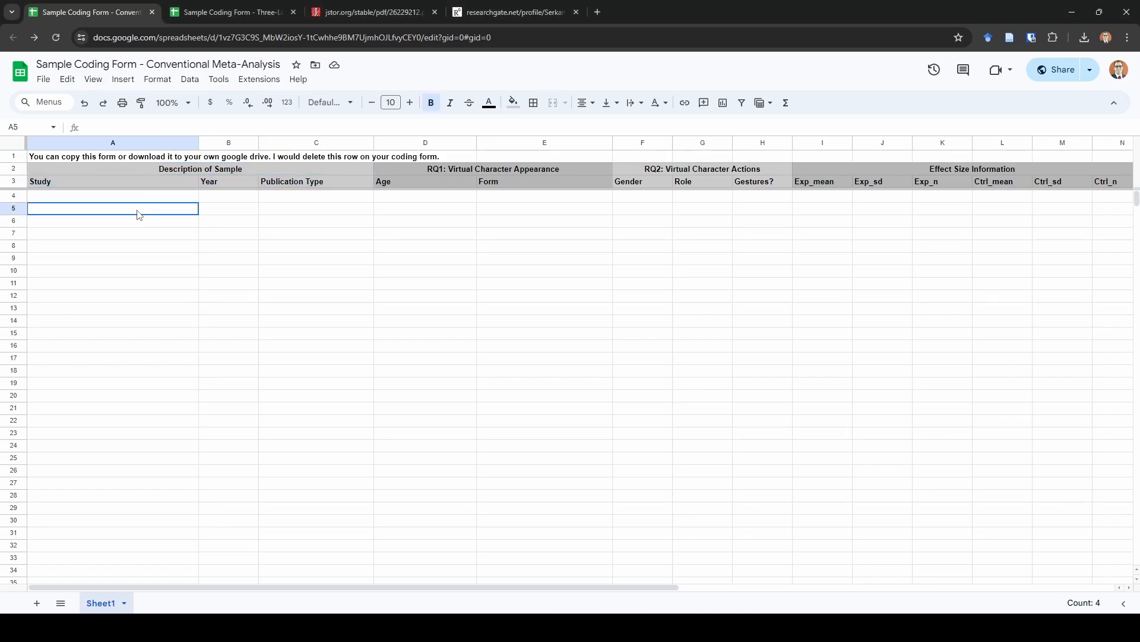
{"action": "left_click", "coordinate": [137, 183]}
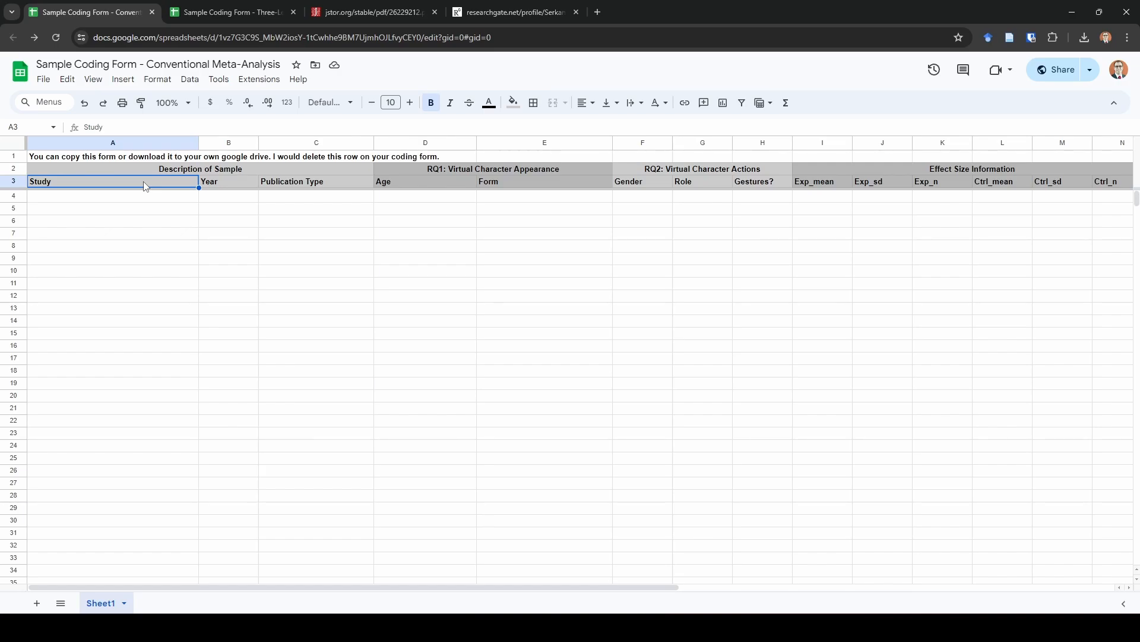
{"action": "left_click", "coordinate": [224, 184]}
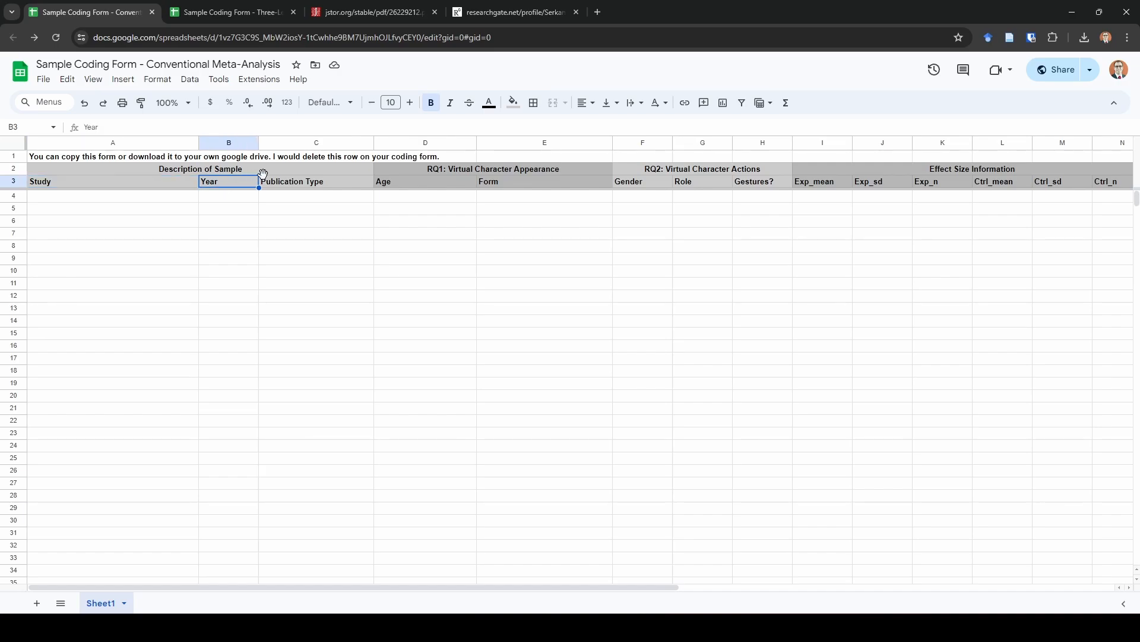
{"action": "left_click", "coordinate": [297, 182]}
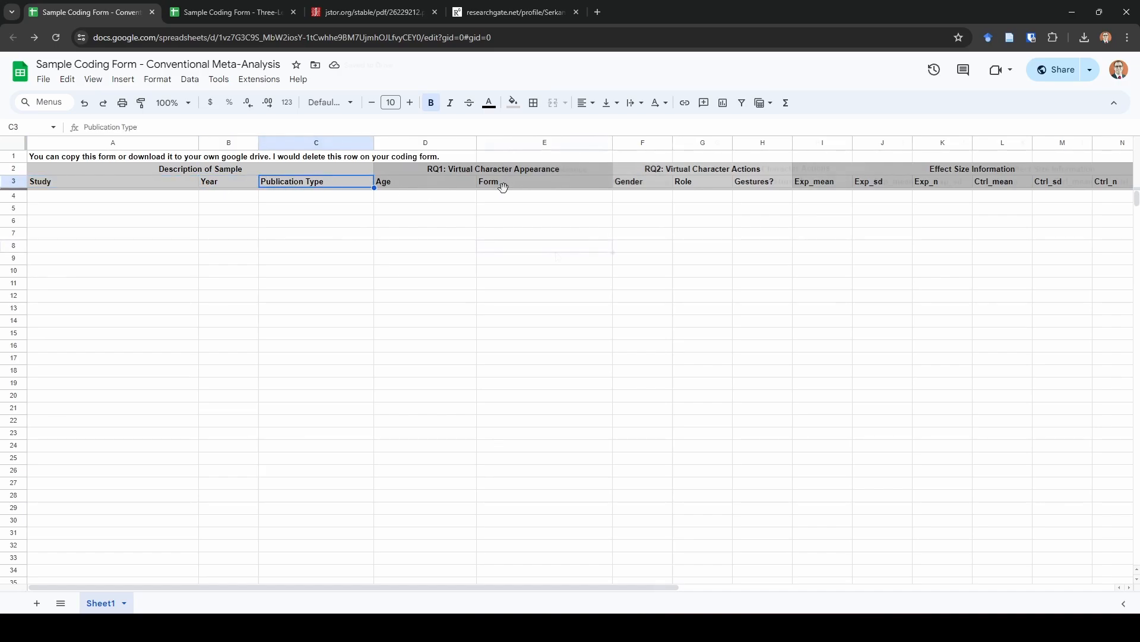
Step: Examine the Age, Form and Gender columns under RQ1 and the Role and Gestures? columns under RQ2
{"action": "left_click", "coordinate": [558, 257]}
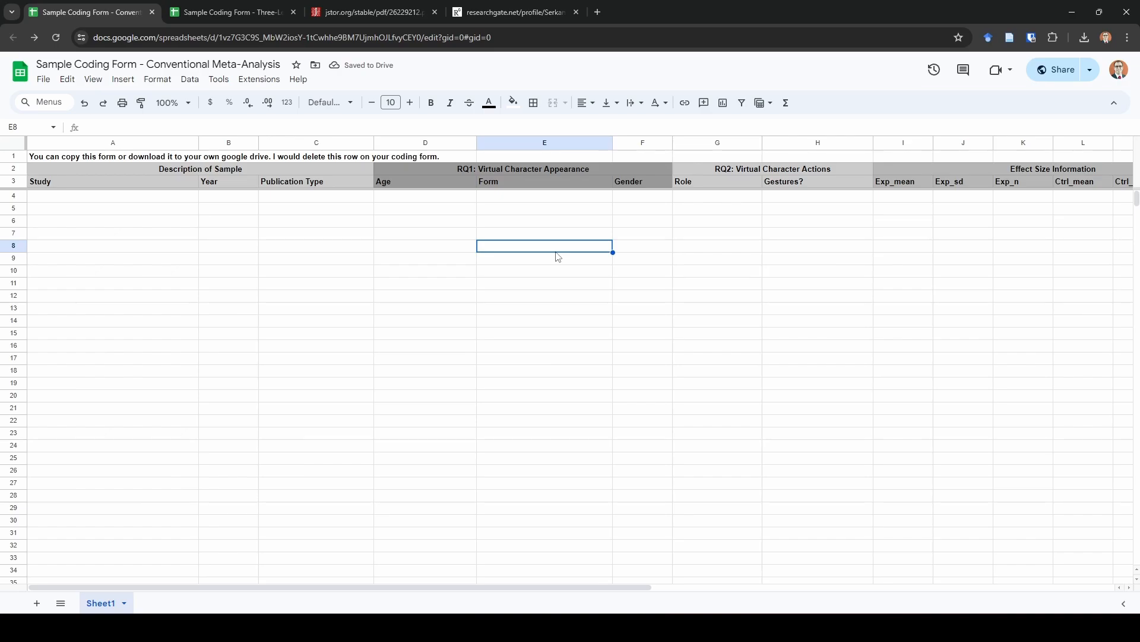
{"action": "key", "text": "Up"}
{"action": "key", "text": "Up"}
{"action": "key", "text": "Up"}
{"action": "key", "text": "Up"}
{"action": "key", "text": "Up"}
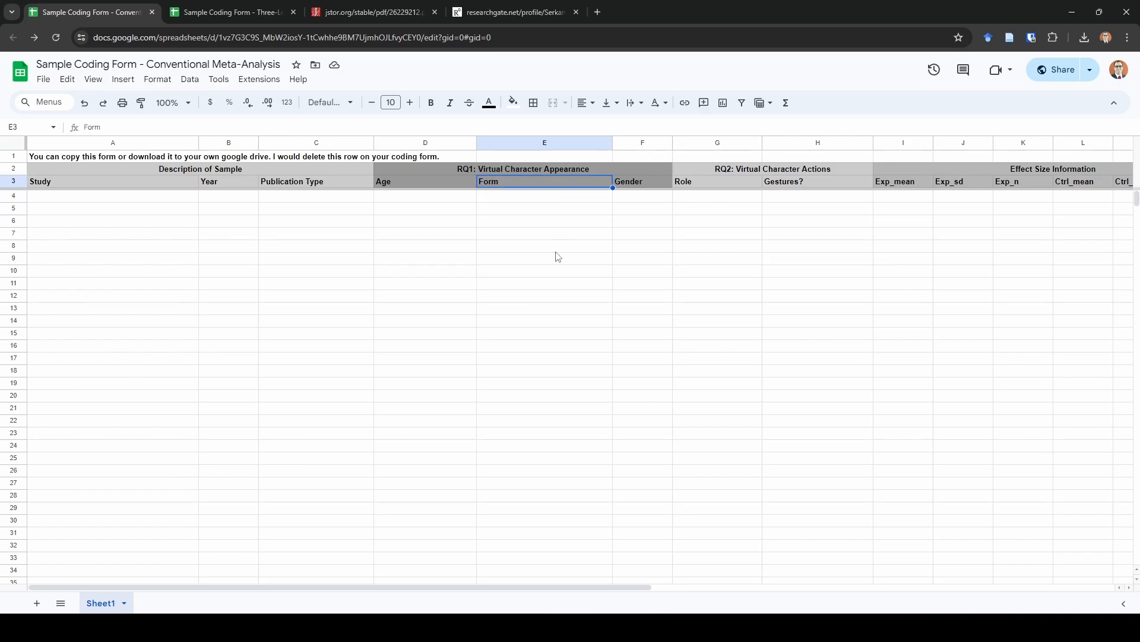
{"action": "key", "text": "Up"}
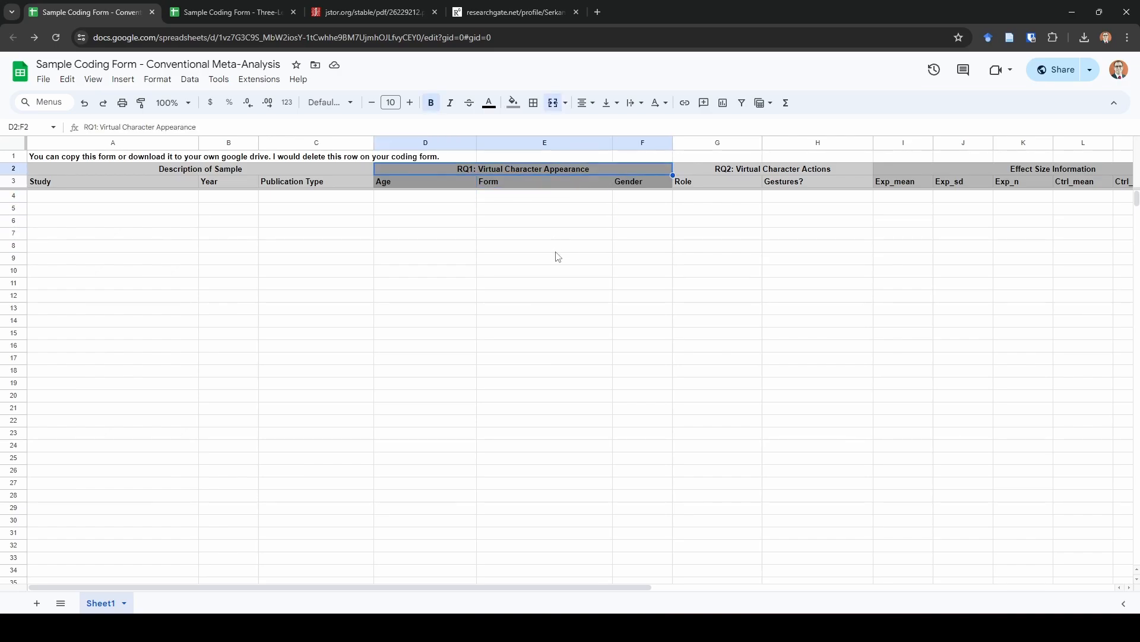
{"action": "key", "text": "Down"}
{"action": "key", "text": "Left"}
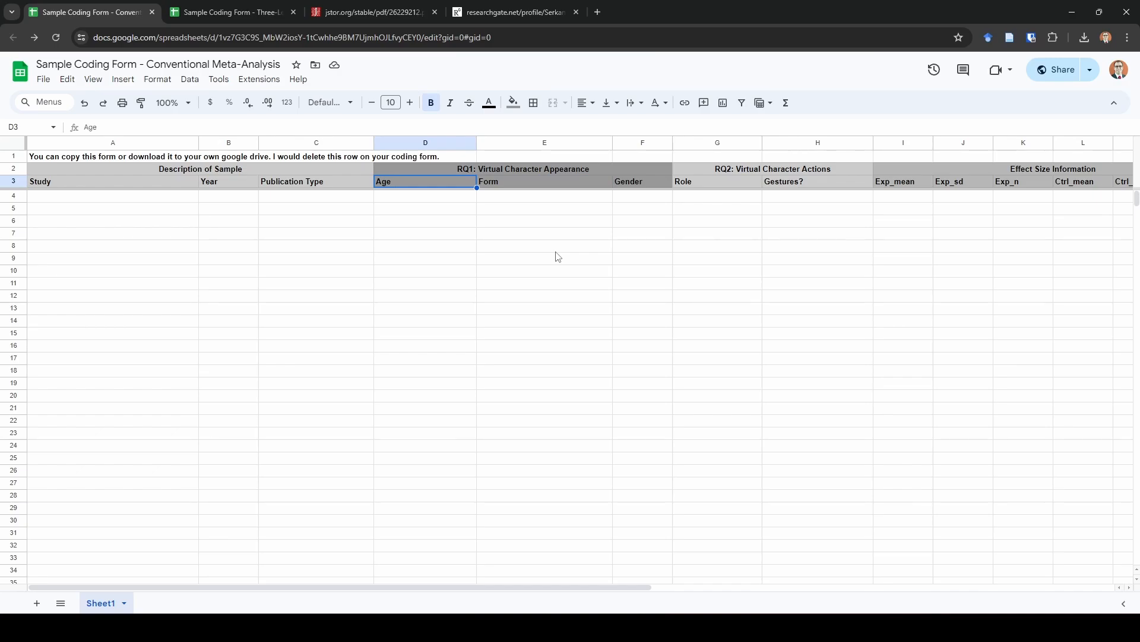
{"action": "key", "text": "Right"}
{"action": "key", "text": "Right"}
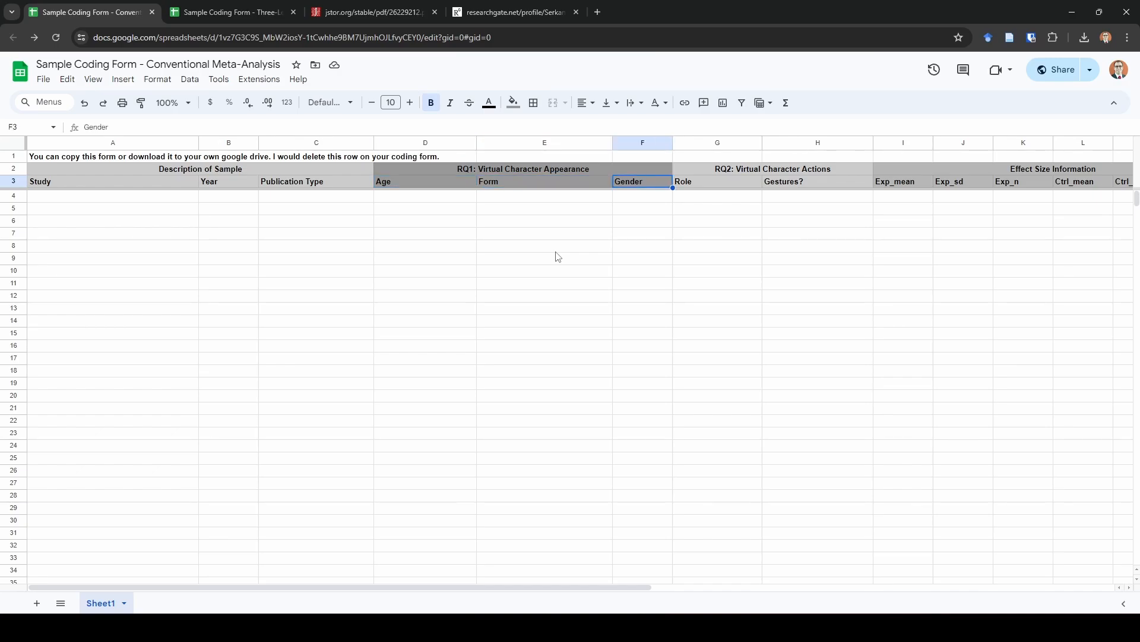
{"action": "key", "text": "Right"}
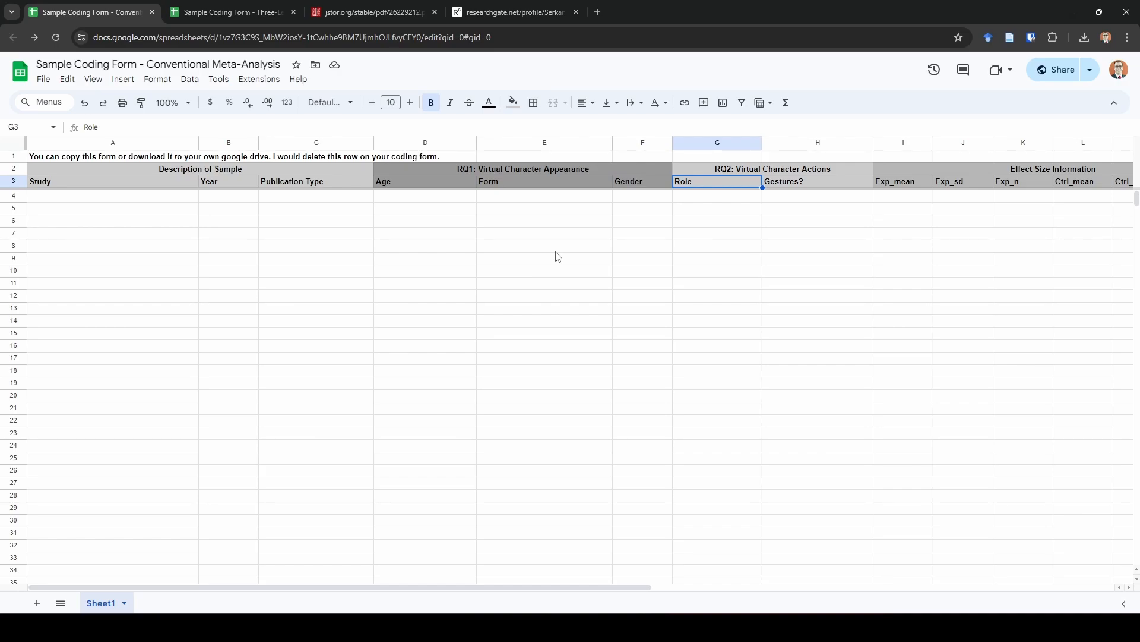
{"action": "key", "text": "Right"}
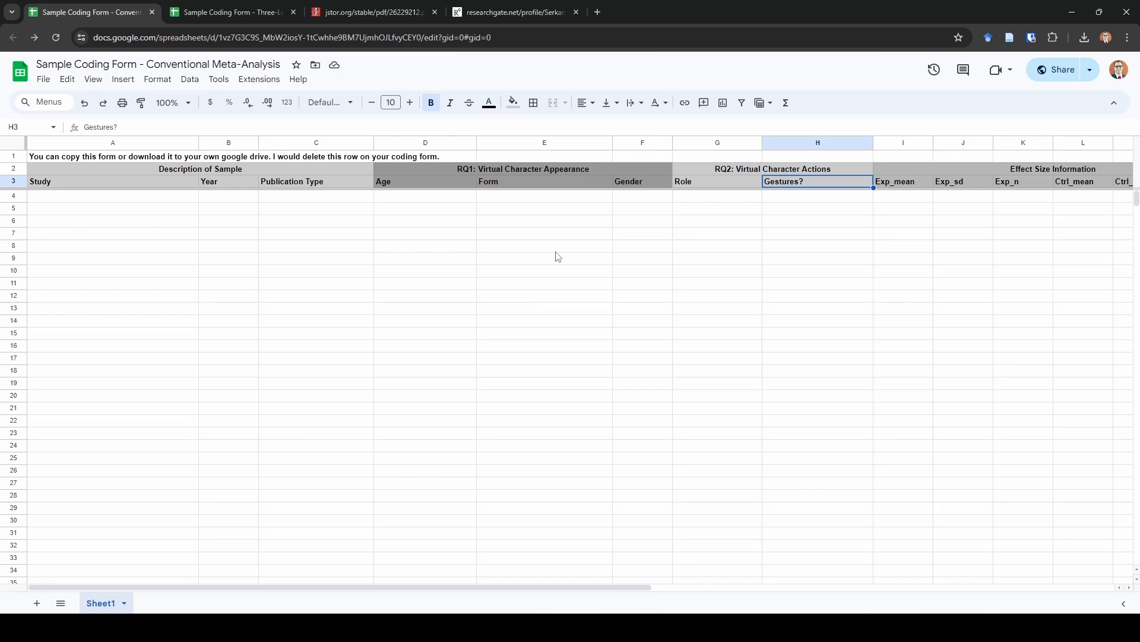
Step: Examine the Effect Size Information columns from Exp_mean through Ctrl_n
{"action": "key", "text": "Right"}
{"action": "key", "text": "Right"}
{"action": "key", "text": "Right"}
{"action": "key", "text": "Right"}
{"action": "key", "text": "Right"}
{"action": "key", "text": "Right"}
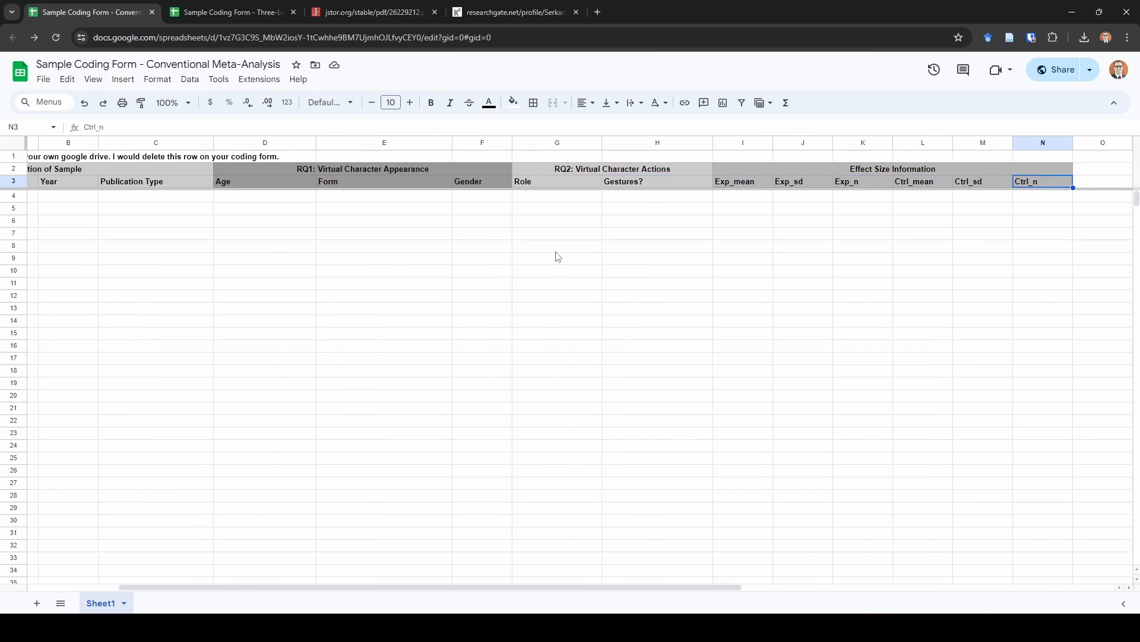
{"action": "key", "text": "Left"}
{"action": "key", "text": "Left"}
{"action": "key", "text": "Left"}
{"action": "key", "text": "Left"}
{"action": "key", "text": "Left"}
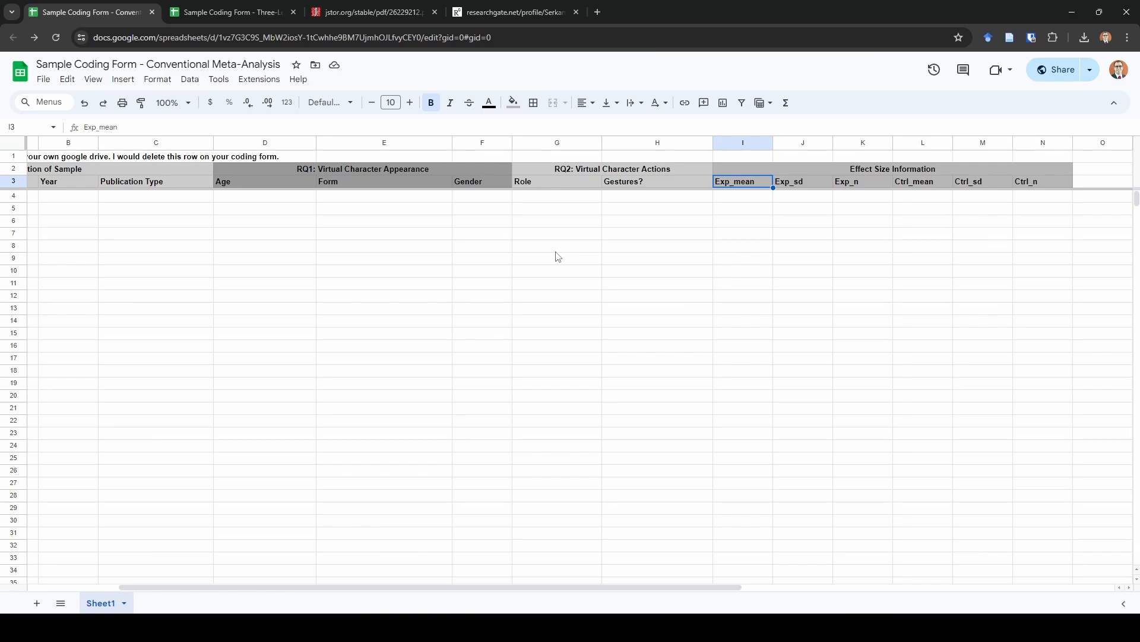
Step: Enter the sample values human-like in E4 and Human-like in E5 of the Form column
{"action": "key", "text": "Down"}
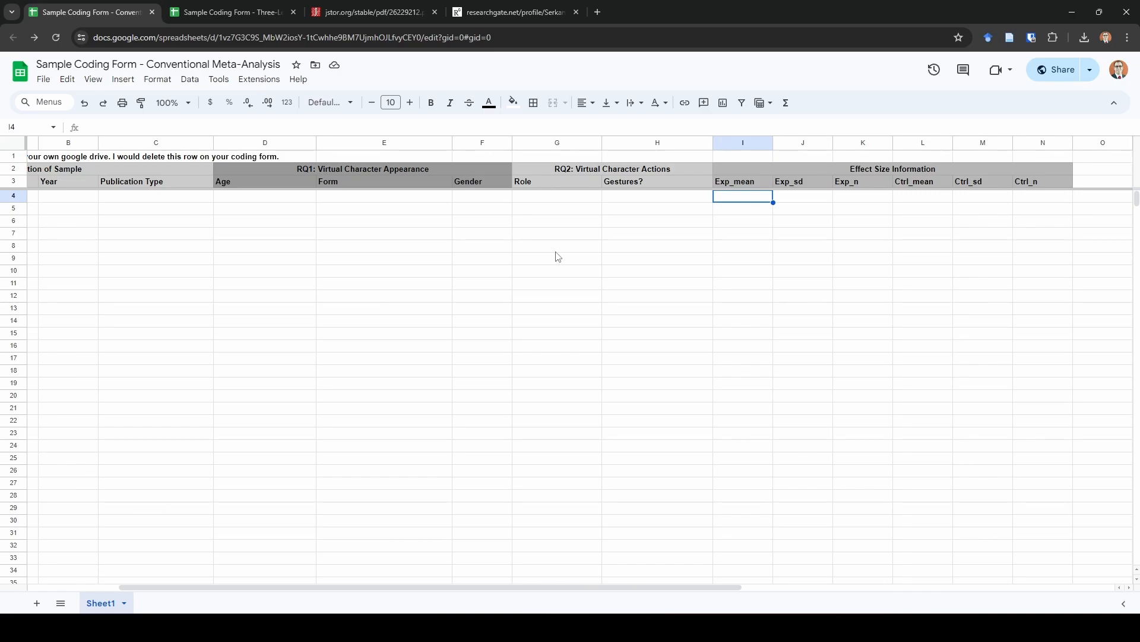
{"action": "key", "text": "Left"}
{"action": "key", "text": "Left"}
{"action": "key", "text": "Left"}
{"action": "key", "text": "Left"}
{"action": "key", "text": "Left"}
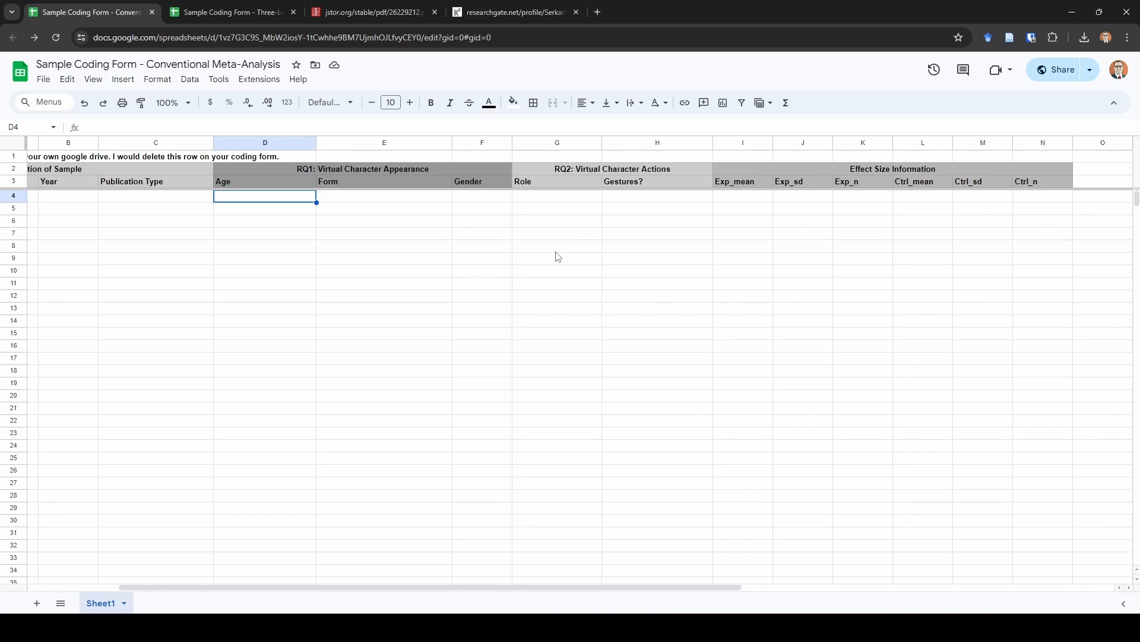
{"action": "key", "text": "Tab"}
{"action": "type", "text": "human-like"}
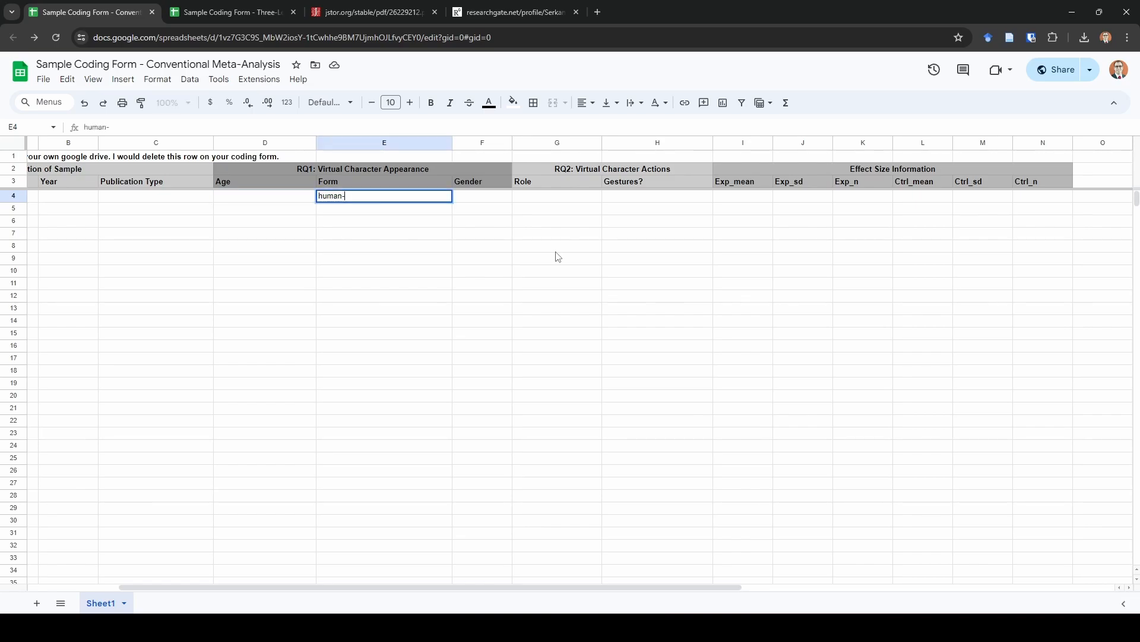
{"action": "key", "text": "Return"}
{"action": "type", "text": "Human-like"}
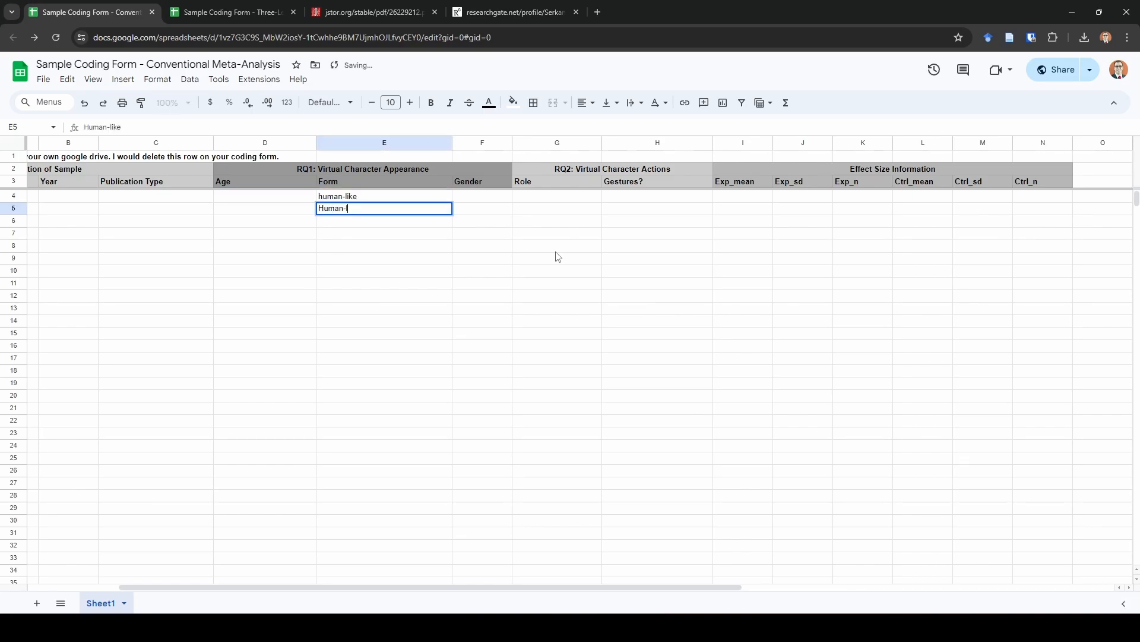
{"action": "key", "text": "Return"}
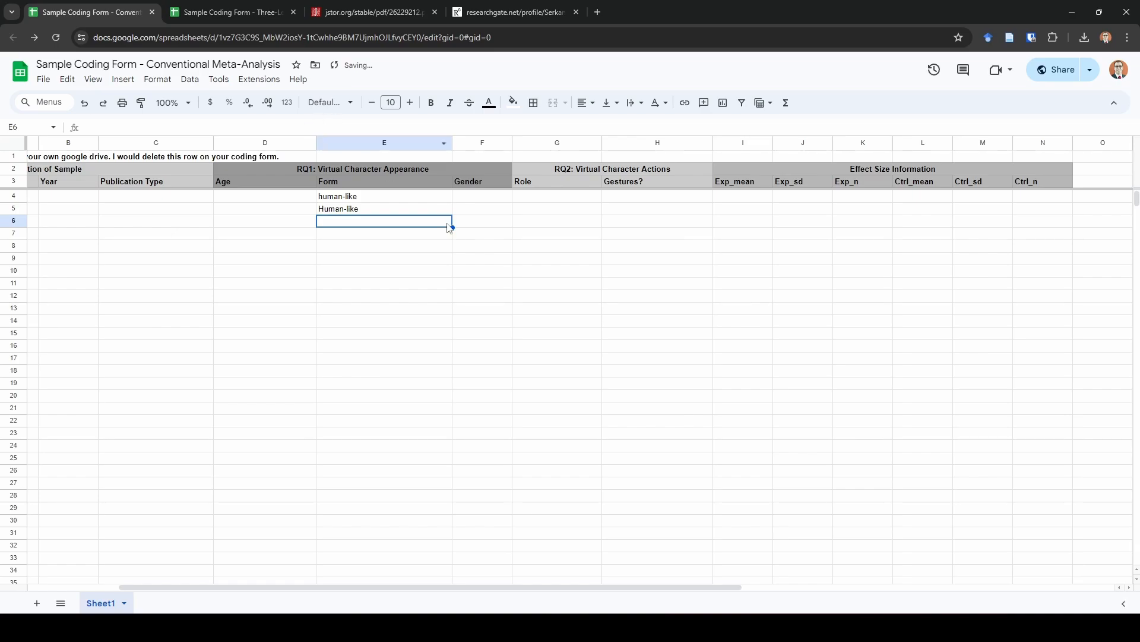
Step: Clear the two sample entries in cells E4:E5 of the Form column
{"action": "left_click_drag", "start_coordinate": [390, 198], "coordinate": [390, 213]}
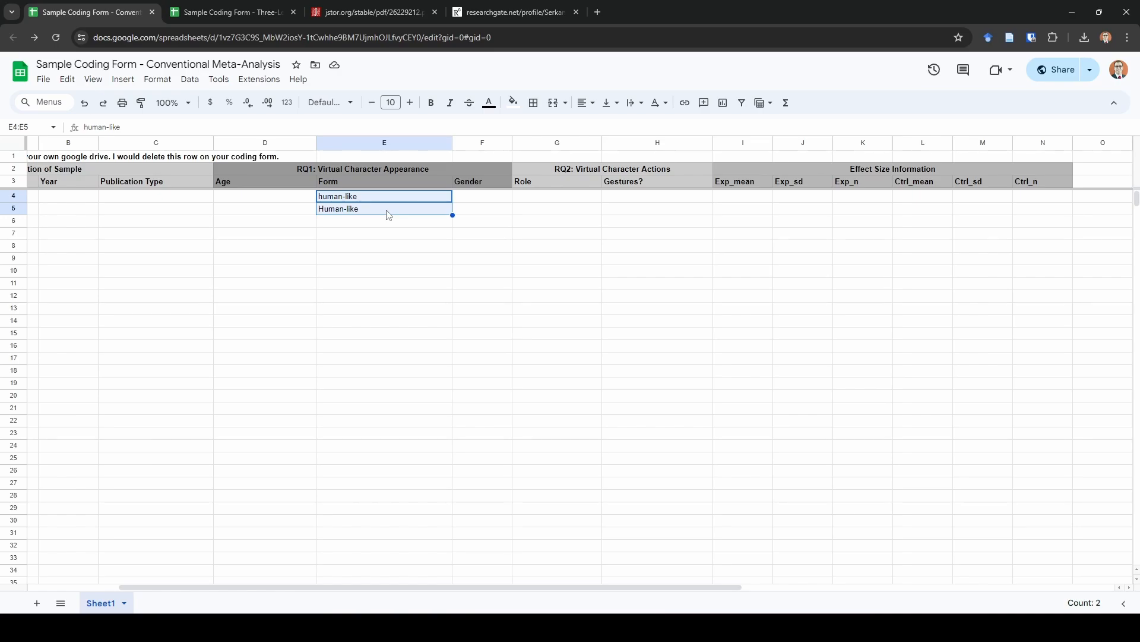
{"action": "key", "text": "Delete"}
{"action": "key", "text": "shift+Up"}
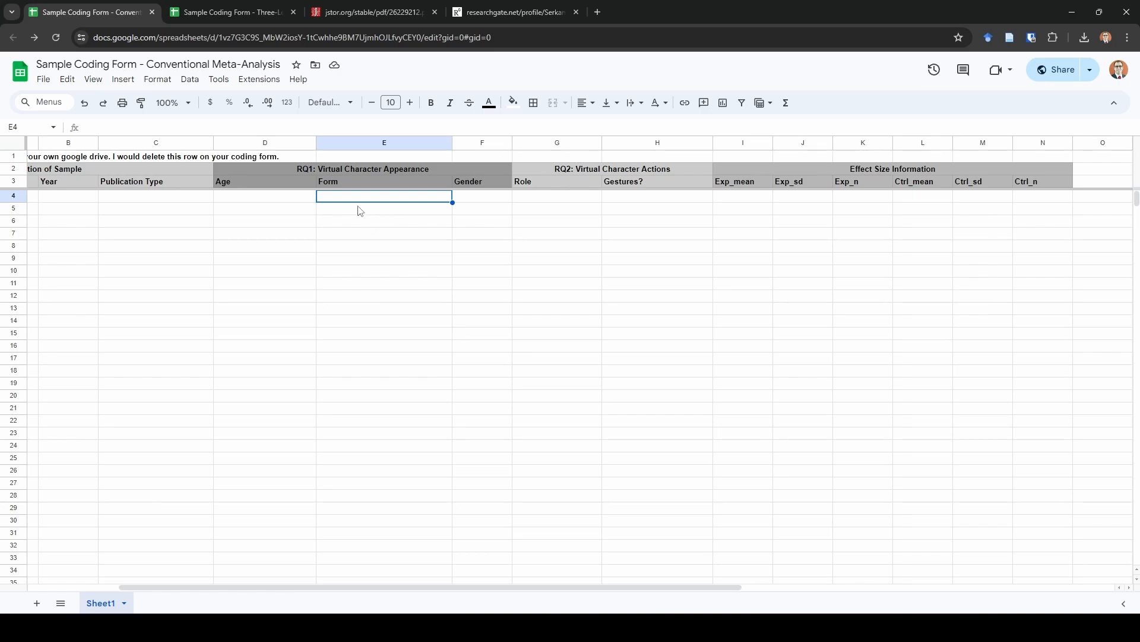
Step: Insert a dropdown in the first Age cell, D4, with Child and Age as its first two options
{"action": "left_click", "coordinate": [311, 199]}
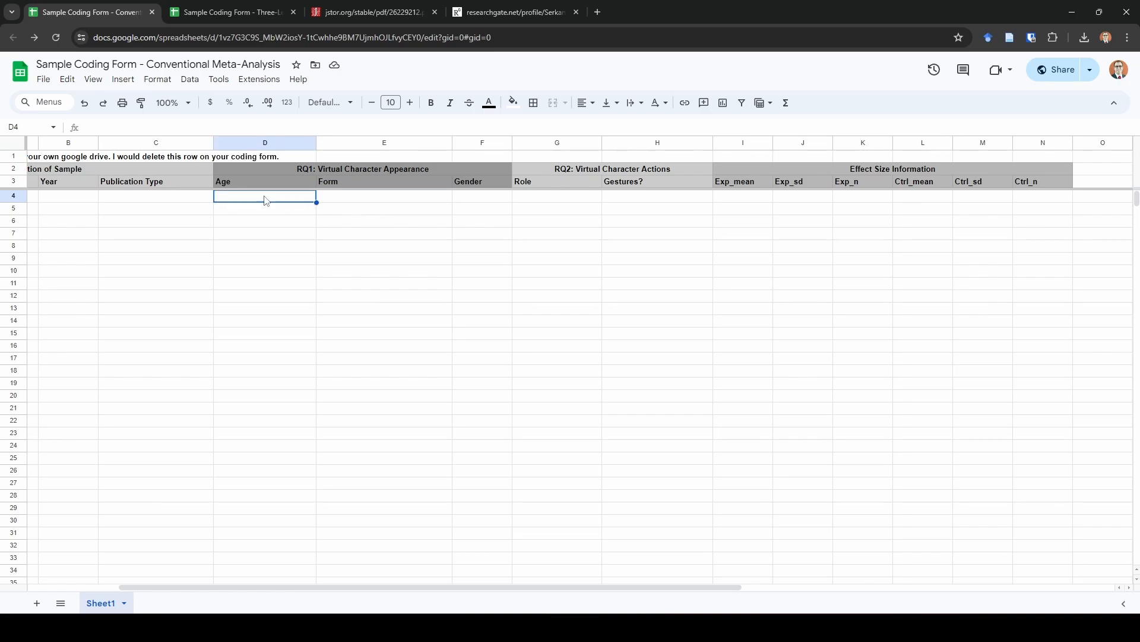
{"action": "left_click", "coordinate": [123, 79]}
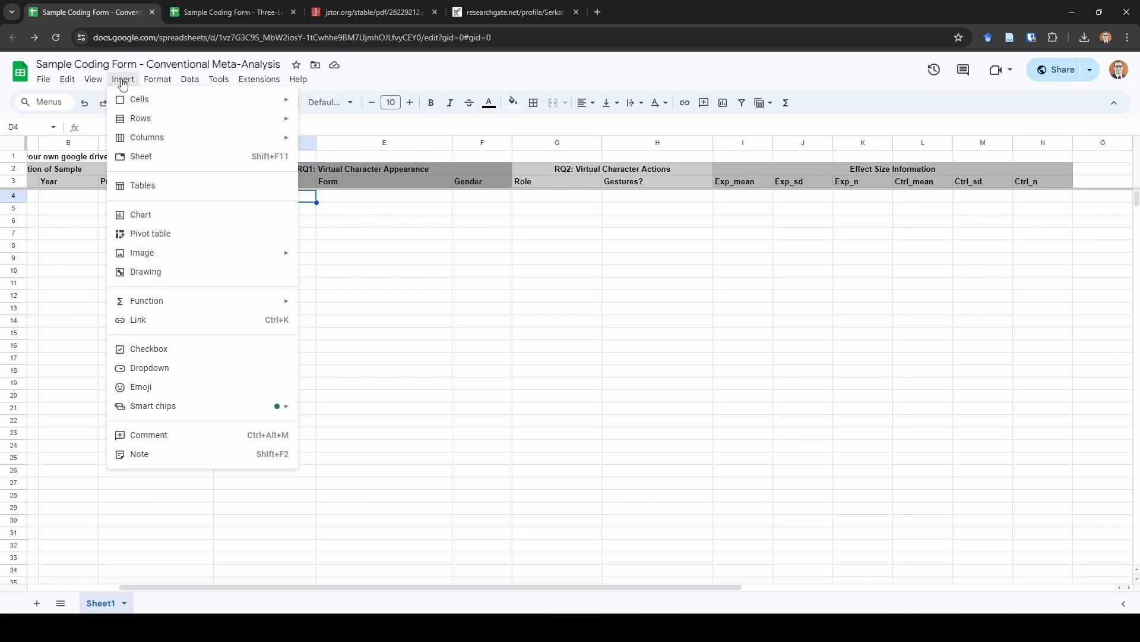
{"action": "left_click", "coordinate": [149, 369]}
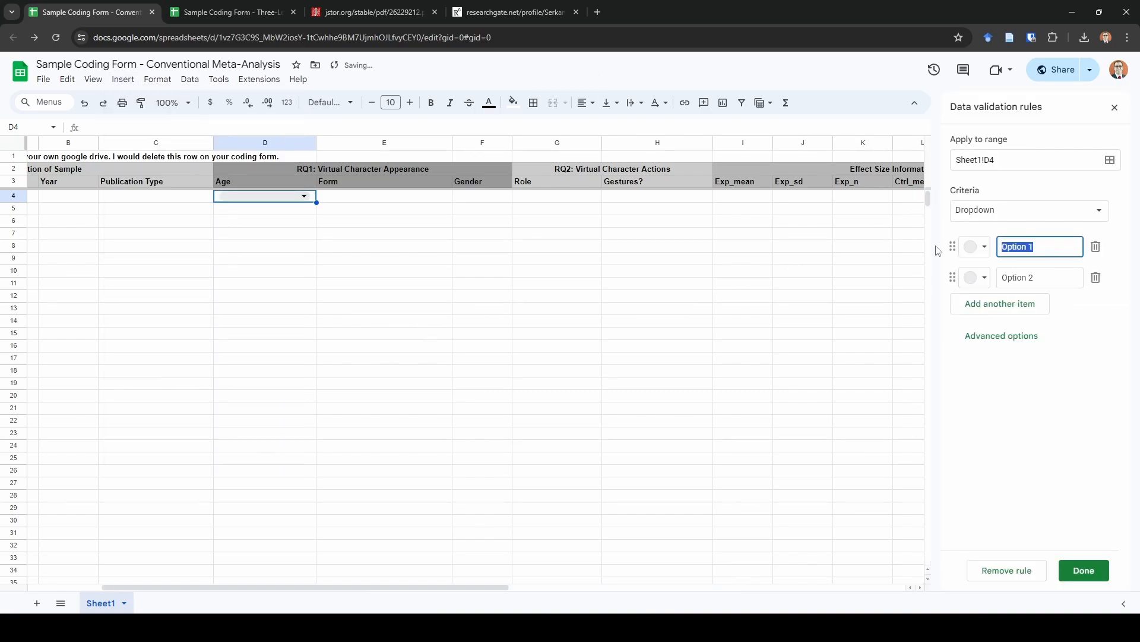
{"action": "type", "text": "Child"}
{"action": "key", "text": "Return"}
{"action": "type", "text": "A"}
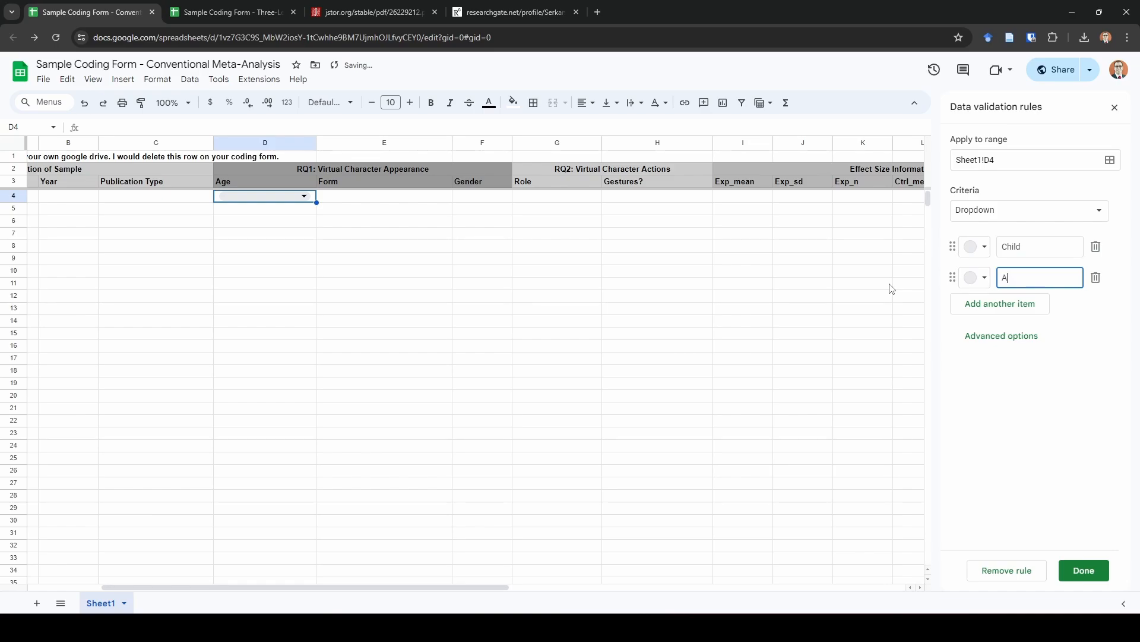
{"action": "type", "text": "ge"}
Step: Add the options Non-human and Not Reported to the Age dropdown and save the rule
{"action": "left_click", "coordinate": [981, 310]}
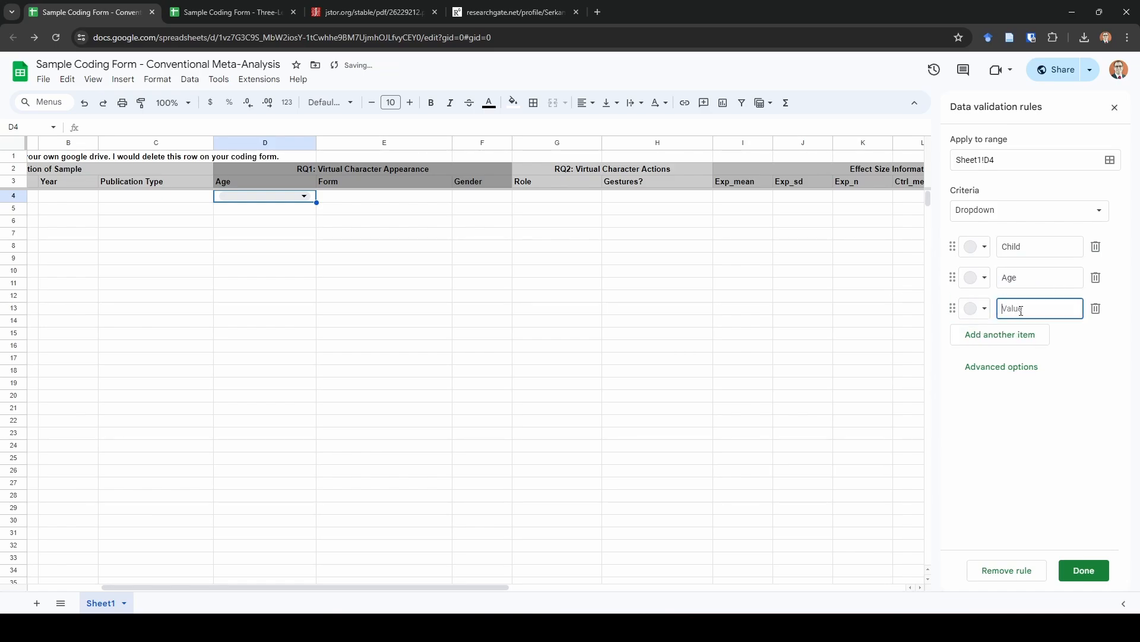
{"action": "type", "text": "Non-human"}
{"action": "left_click", "coordinate": [1013, 333]}
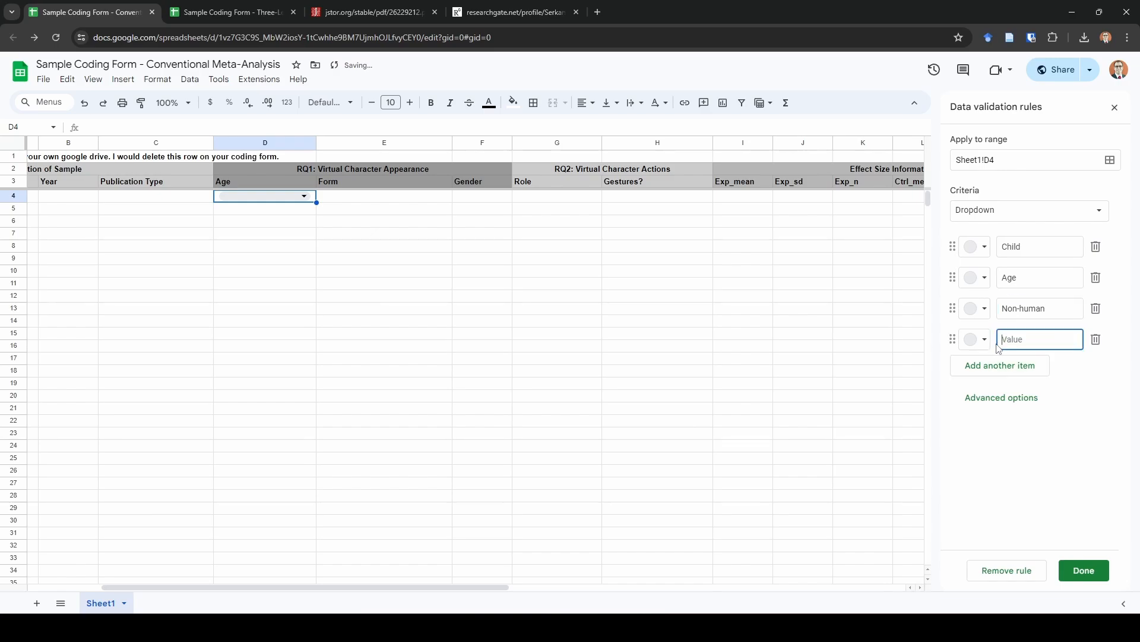
{"action": "type", "text": "Not Reported"}
{"action": "left_click", "coordinate": [1084, 571]}
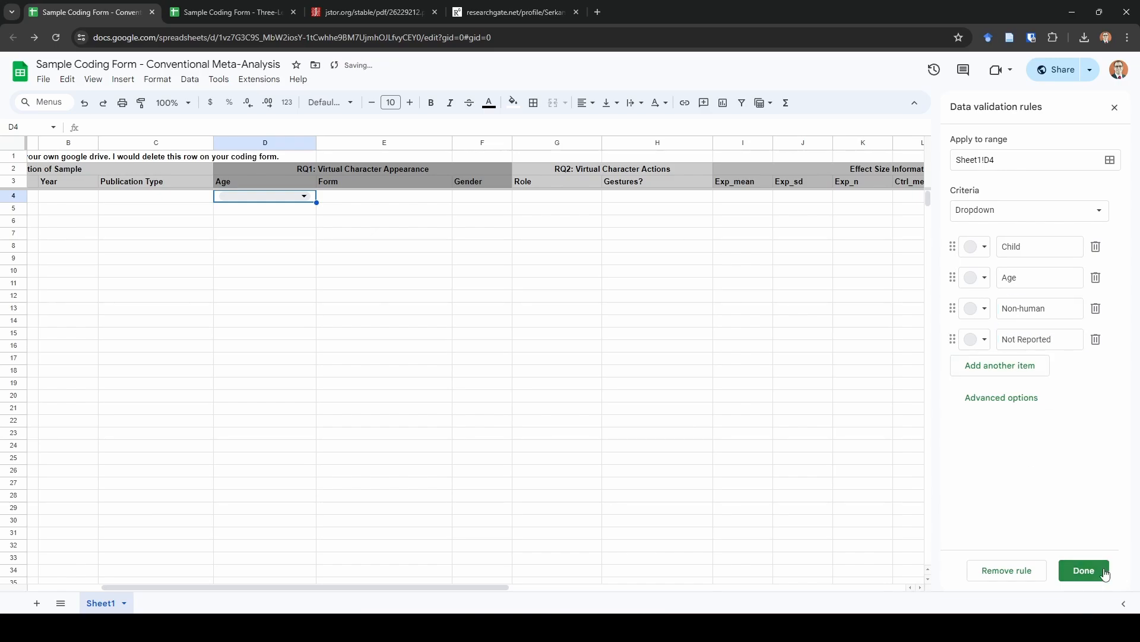
Step: Insert a dropdown in the first Form cell, E4, and name its first option Human-like
{"action": "left_click", "coordinate": [366, 198]}
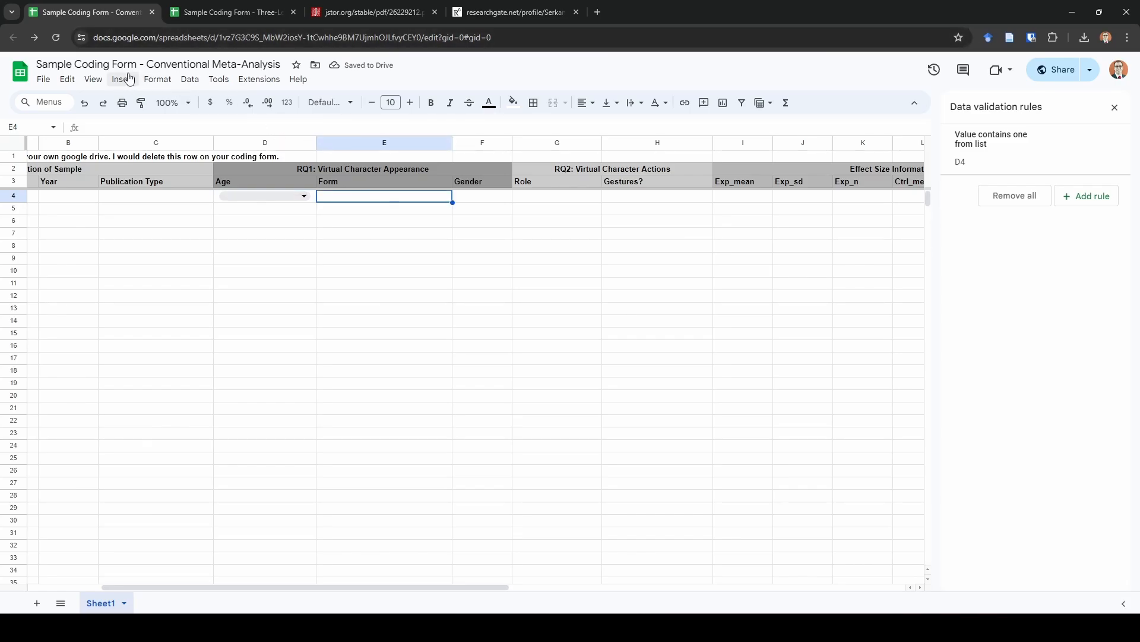
{"action": "left_click", "coordinate": [123, 79]}
{"action": "left_click", "coordinate": [166, 369]}
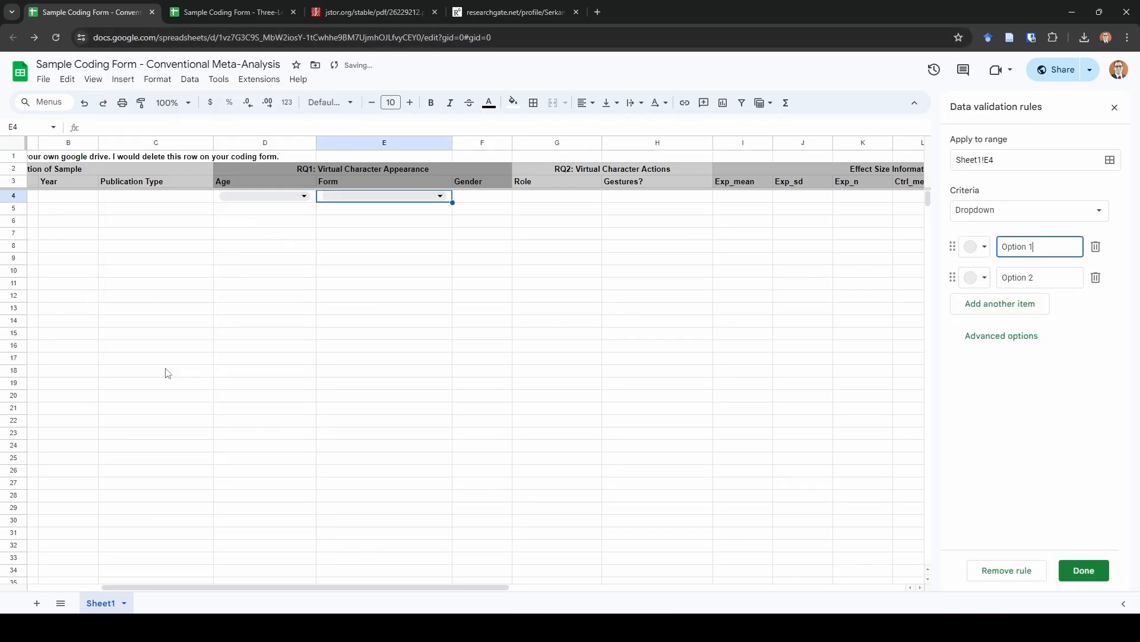
{"action": "left_click_drag", "start_coordinate": [1054, 247], "coordinate": [984, 256]}
{"action": "type", "text": "Human-like"}
{"action": "key", "text": "Return"}
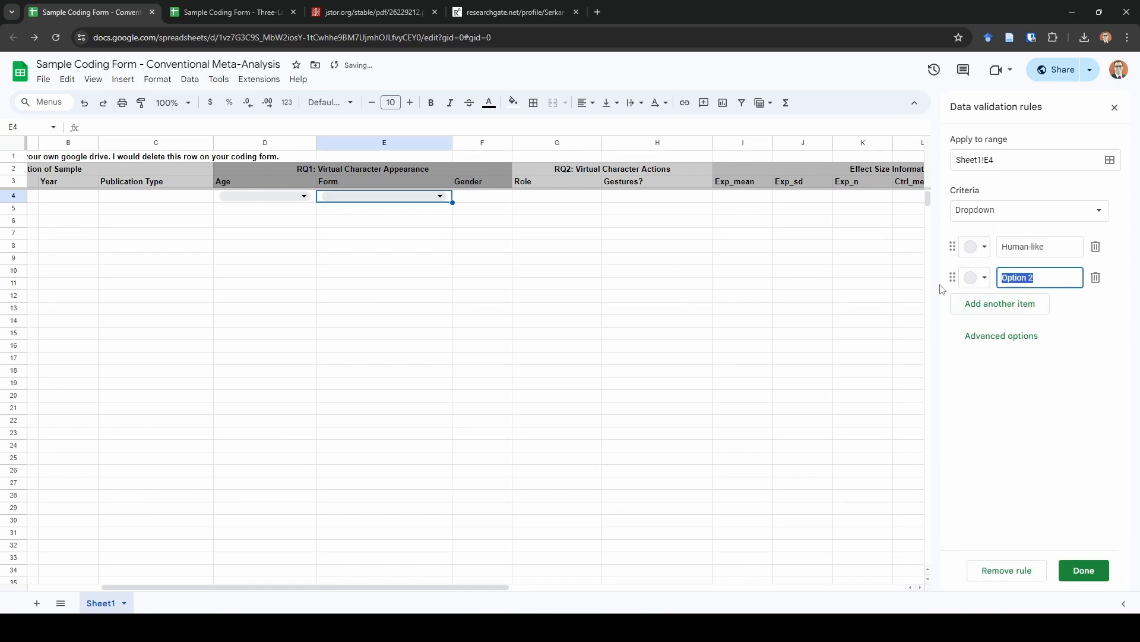
Step: Set the Form dropdown's second option to Non-human-like, add a third option Not Reported, and save the rule
{"action": "type", "text": "non-h"}
{"action": "key", "text": "BackSpace"}
{"action": "key", "text": "BackSpace"}
{"action": "key", "text": "BackSpace"}
{"action": "key", "text": "BackSpace"}
{"action": "key", "text": "BackSpace"}
{"action": "type", "text": "Non-humanlik"}
{"action": "key", "text": "BackSpace"}
{"action": "key", "text": "BackSpace"}
{"action": "type", "text": "like"}
{"action": "left_click", "coordinate": [966, 305]}
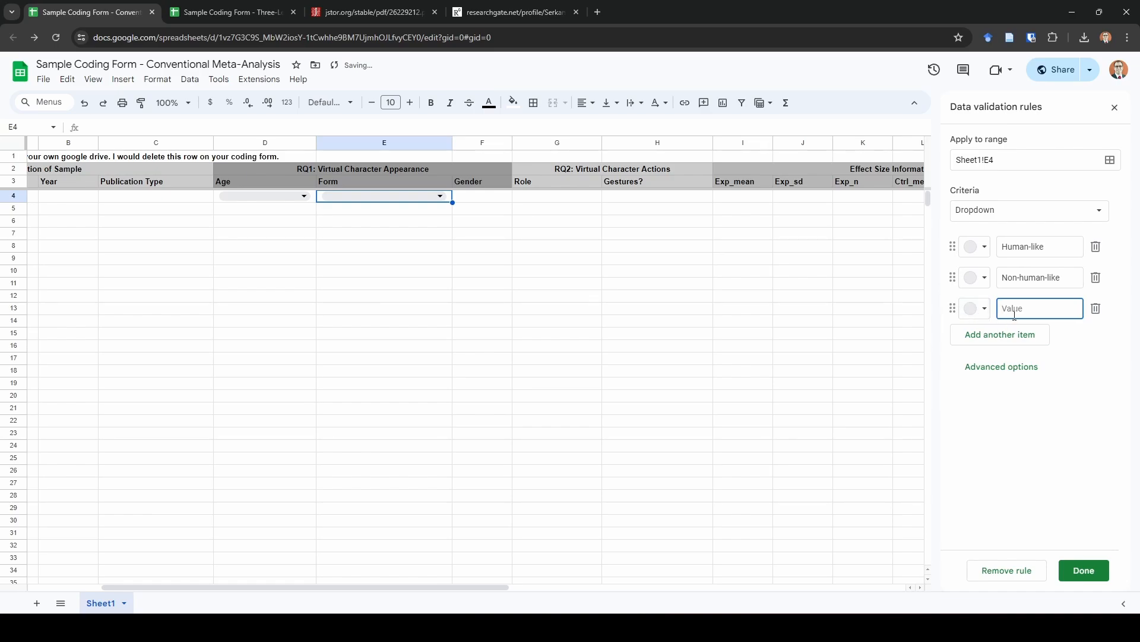
{"action": "type", "text": "Not Reported"}
{"action": "left_click", "coordinate": [1121, 363]}
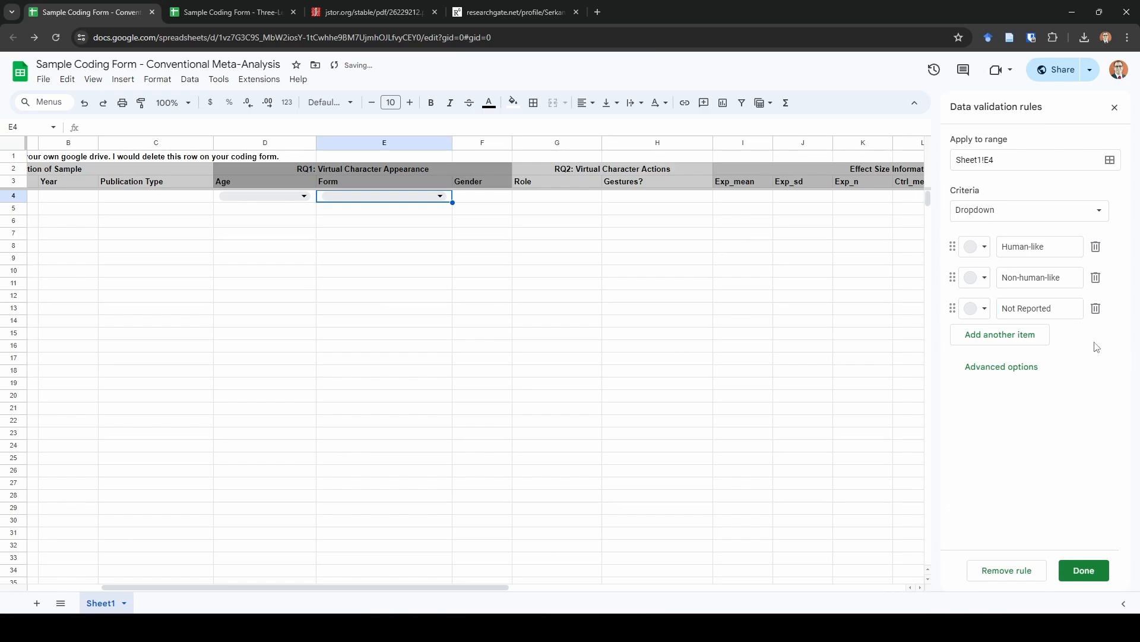
{"action": "left_click", "coordinate": [1075, 573]}
Step: Insert a dropdown in the first Gender cell, F4, with Male and Female as its first two options
{"action": "left_click", "coordinate": [486, 199]}
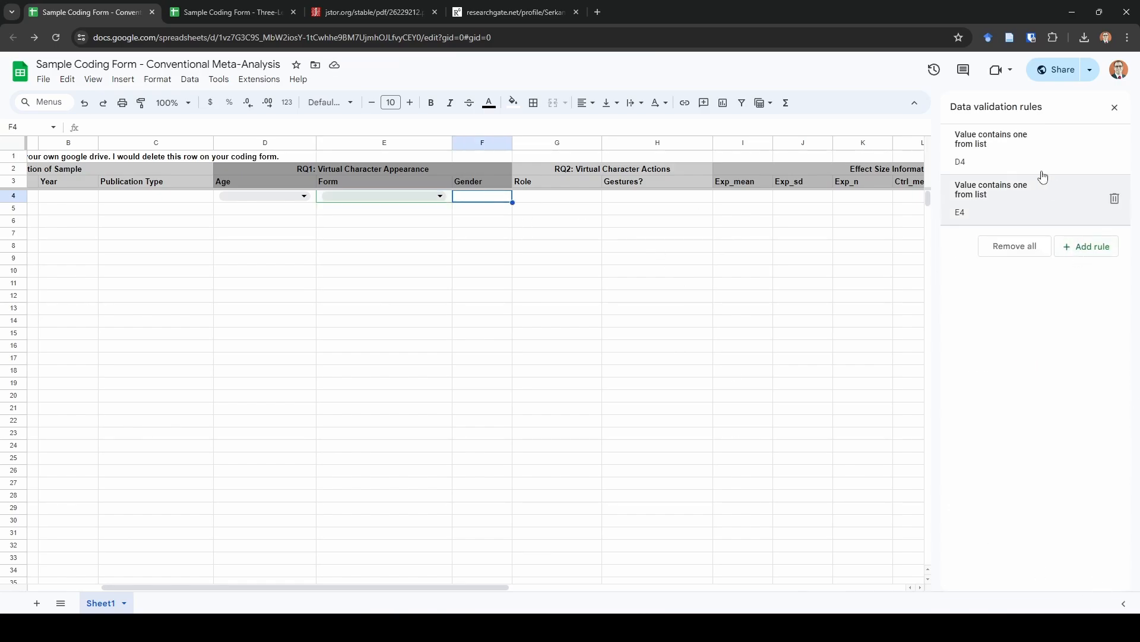
{"action": "left_click", "coordinate": [259, 79]}
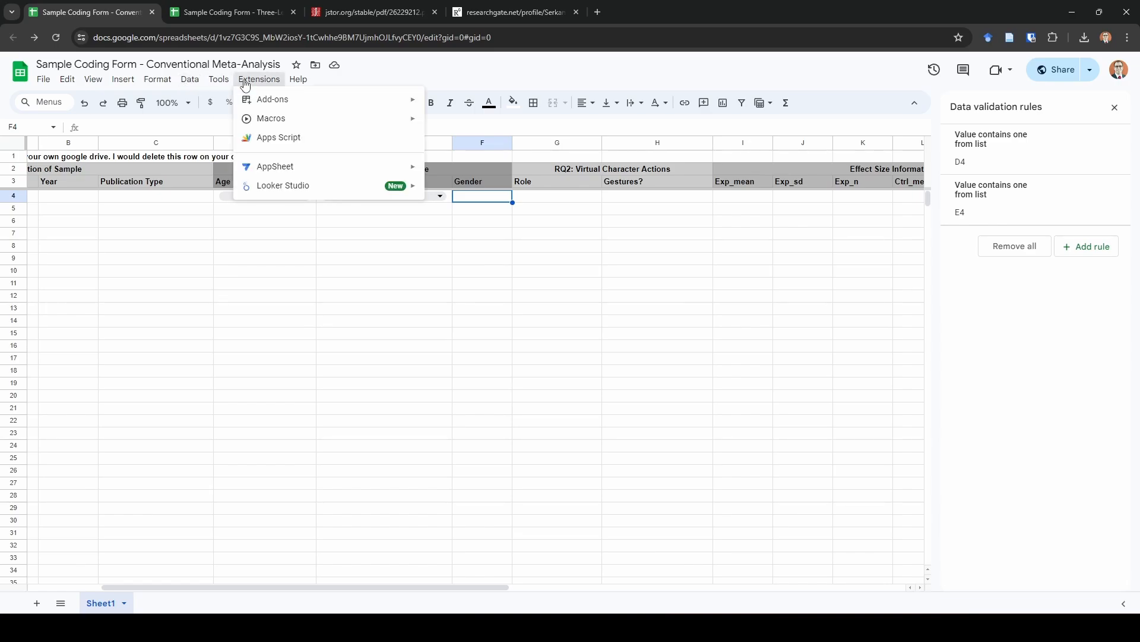
{"action": "mouse_move", "coordinate": [116, 83]}
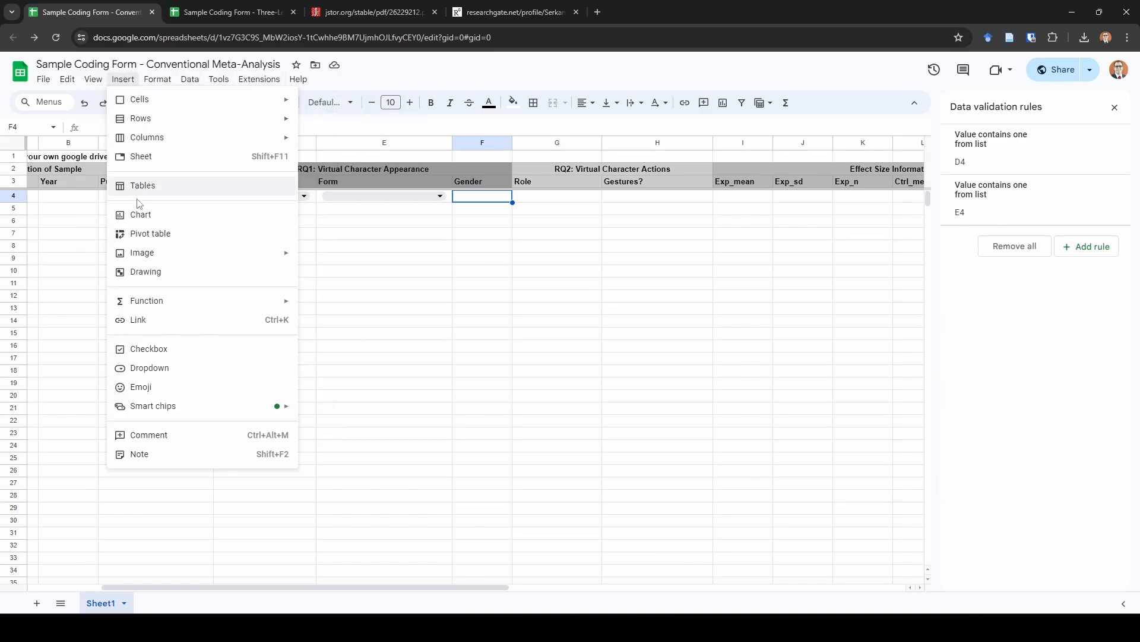
{"action": "left_click", "coordinate": [162, 370]}
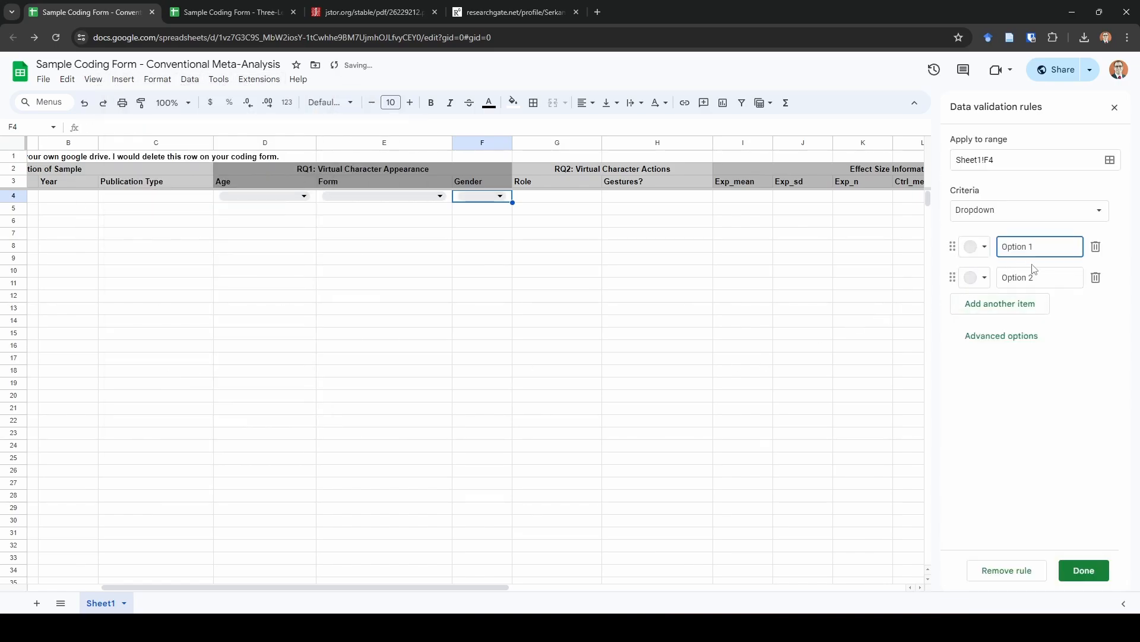
{"action": "type", "text": "Male"}
{"action": "left_click", "coordinate": [1045, 277]}
{"action": "type", "text": "Female"}
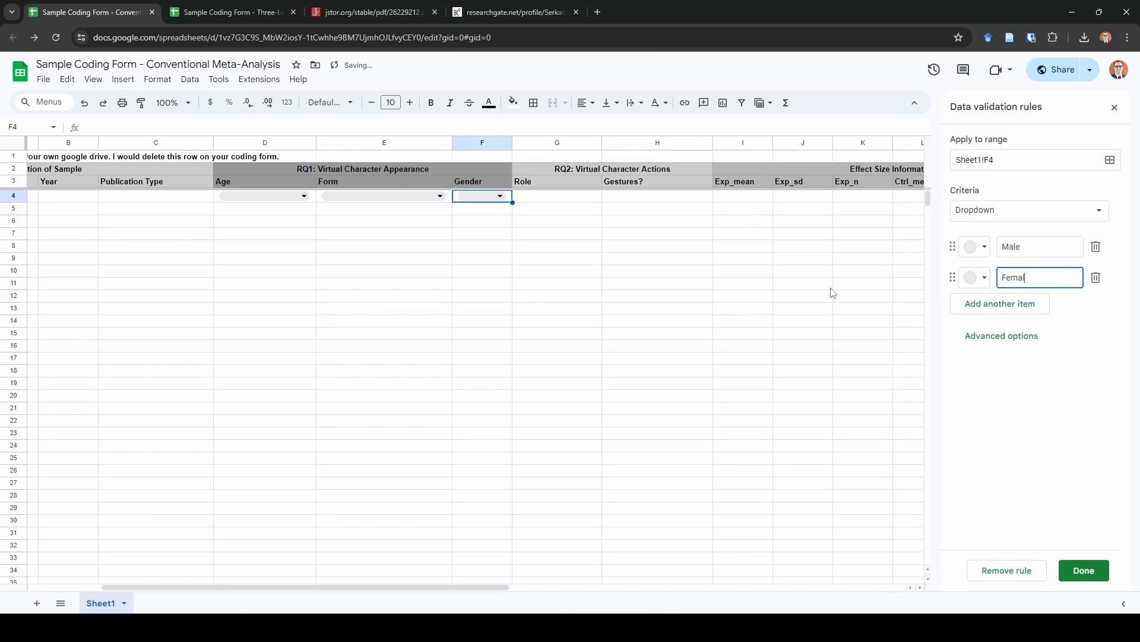
Step: Add the options Non-binary and Not Reported to the Gender dropdown and save the rule
{"action": "left_click", "coordinate": [1019, 312]}
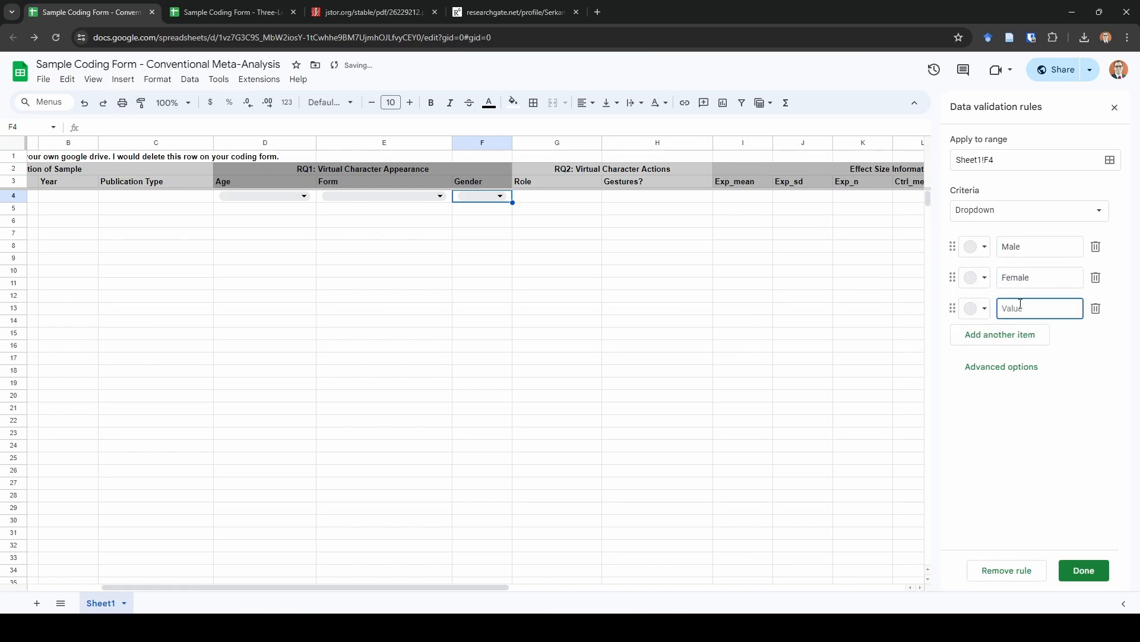
{"action": "type", "text": "Non-binary"}
{"action": "left_click", "coordinate": [1009, 332]}
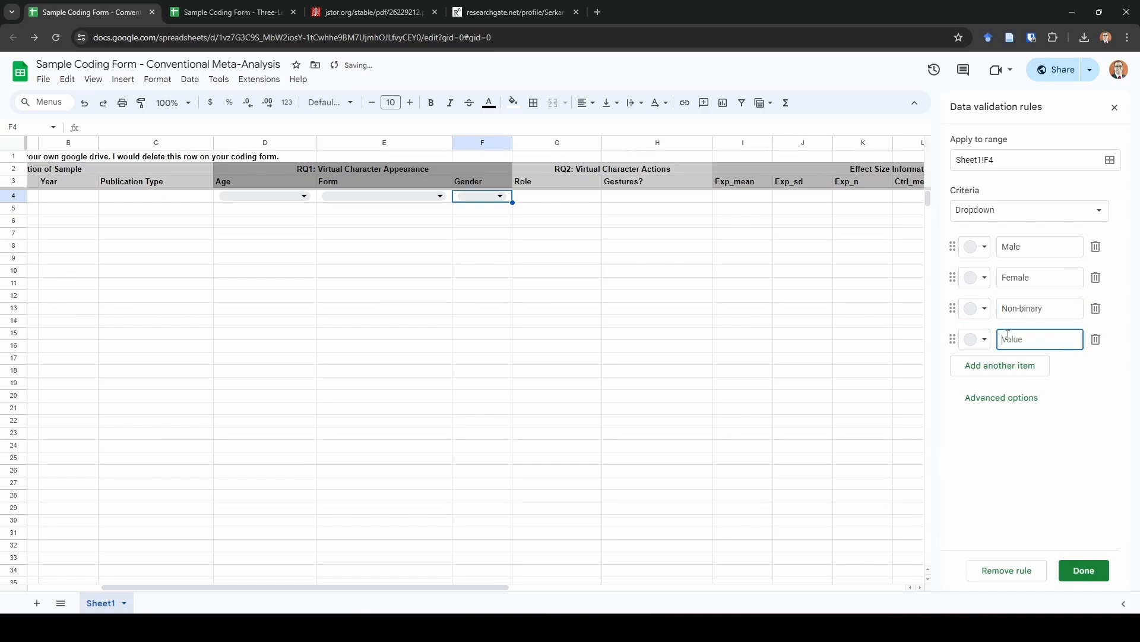
{"action": "type", "text": "Not Reported"}
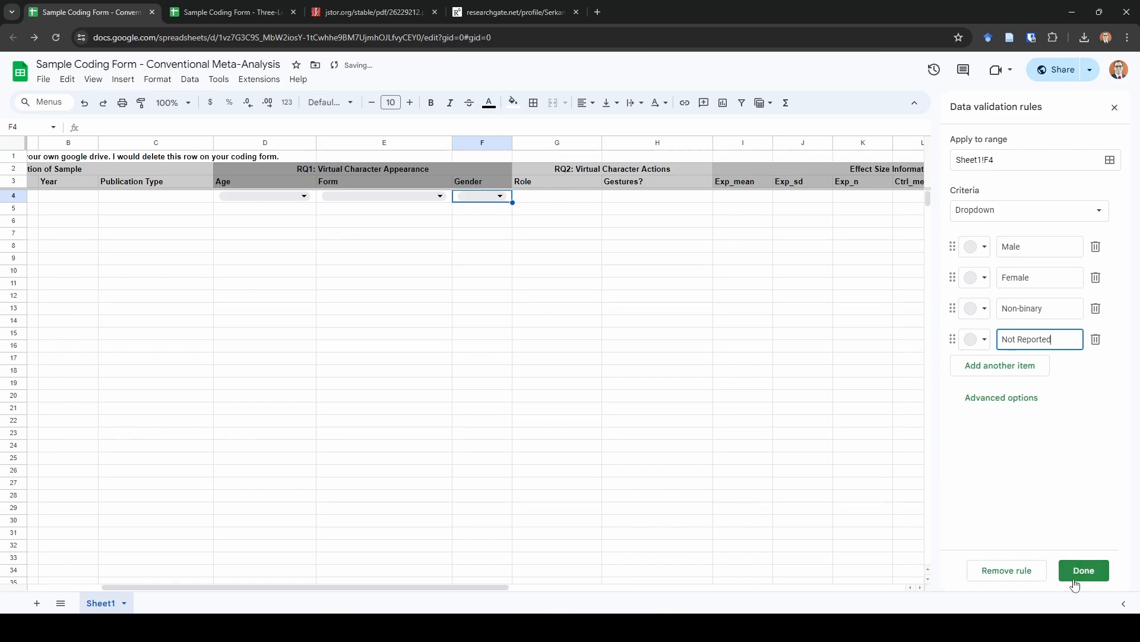
{"action": "left_click", "coordinate": [1084, 570]}
Step: Insert a dropdown in the first Role cell, G4, with the options Role A and Role B, and save the rule
{"action": "left_click", "coordinate": [555, 196]}
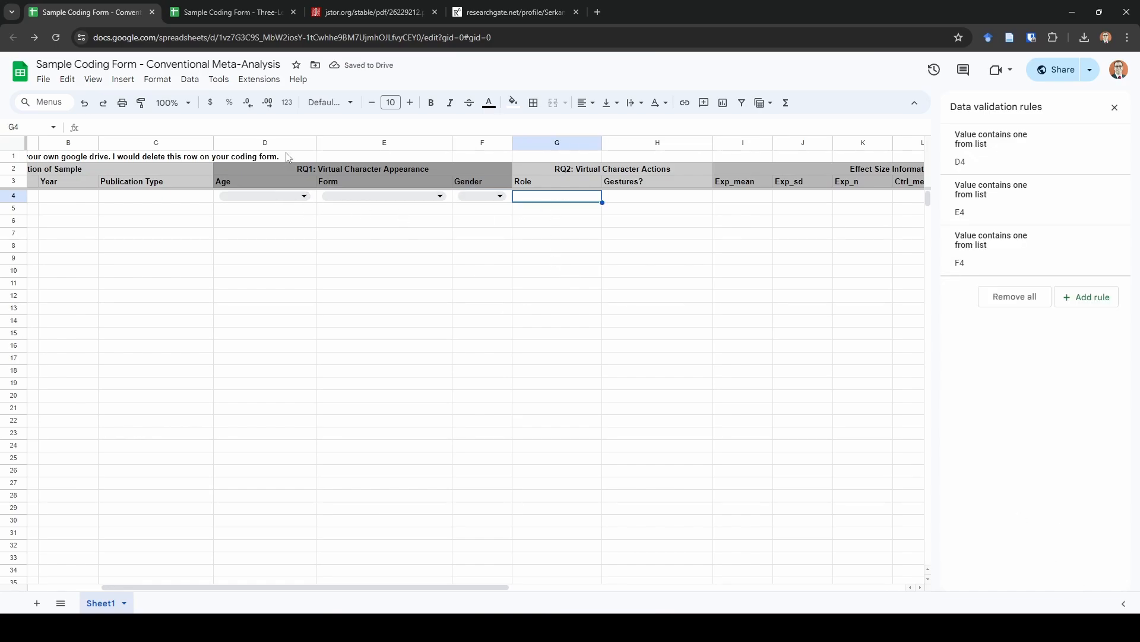
{"action": "left_click", "coordinate": [136, 85]}
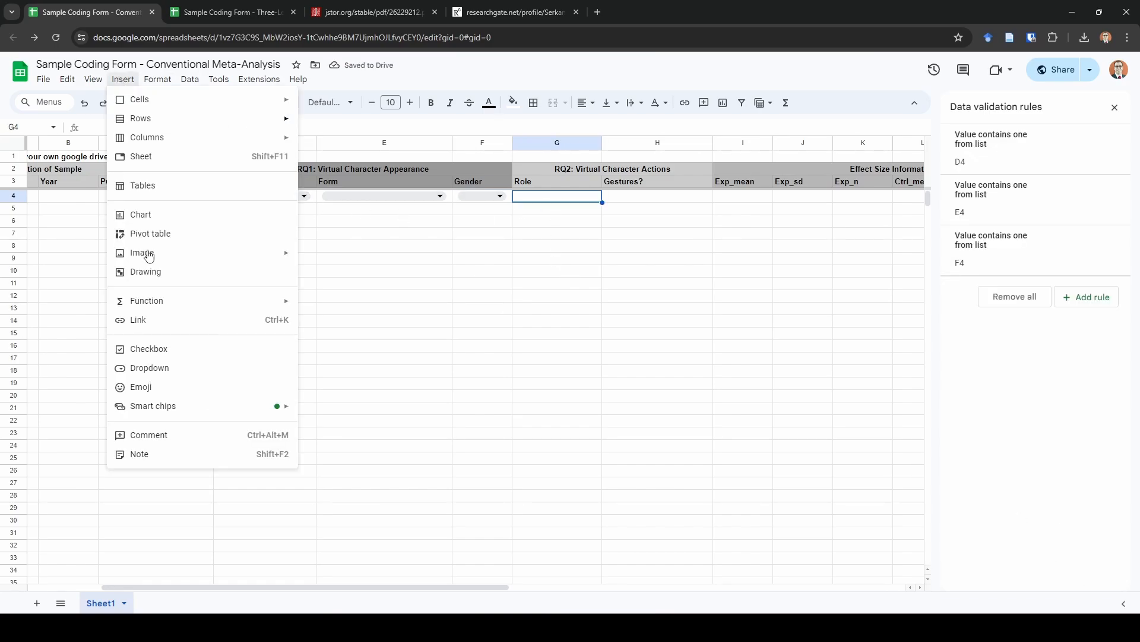
{"action": "left_click", "coordinate": [186, 367]}
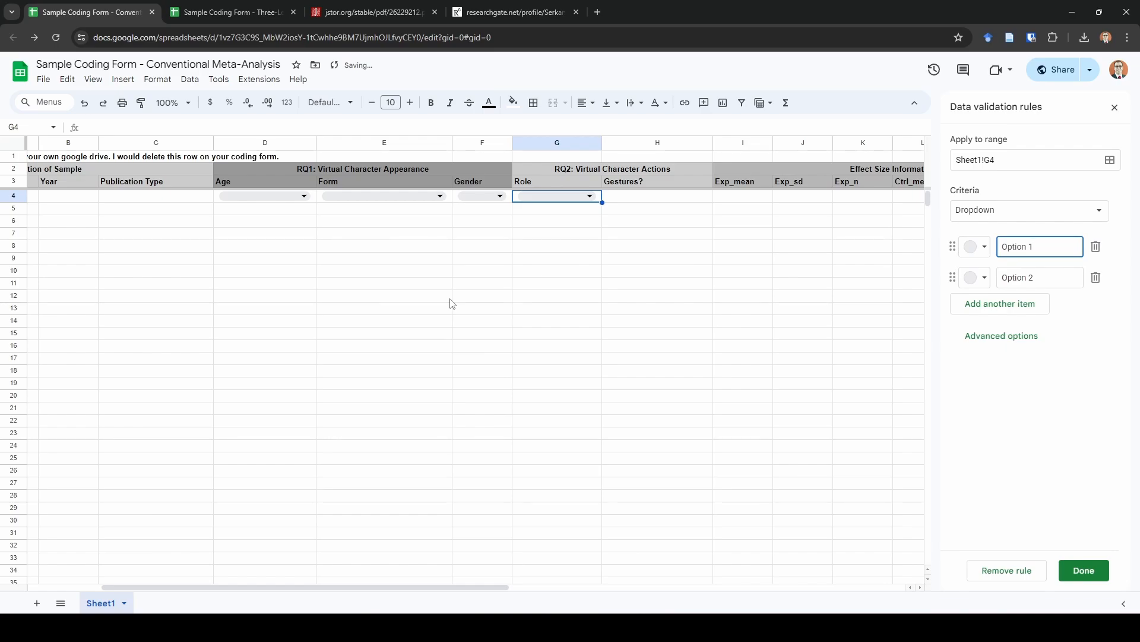
{"action": "left_click_drag", "start_coordinate": [1034, 247], "coordinate": [1001, 248]}
{"action": "type", "text": "Role A"}
{"action": "left_click_drag", "start_coordinate": [1060, 277], "coordinate": [1004, 279]}
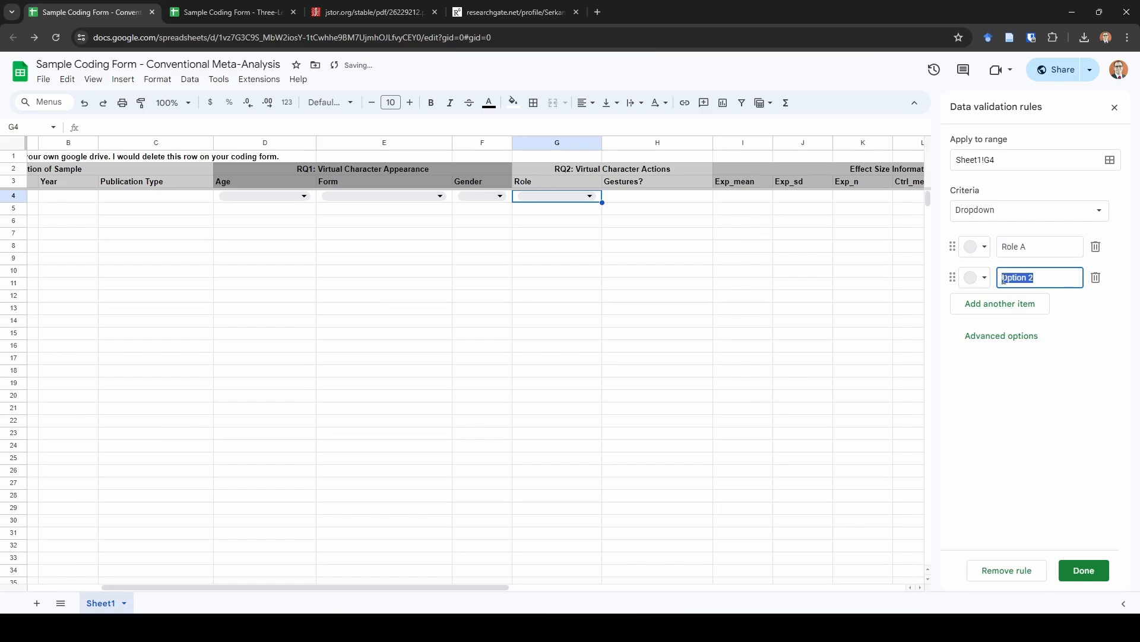
{"action": "type", "text": "Role B"}
{"action": "left_click", "coordinate": [1076, 567]}
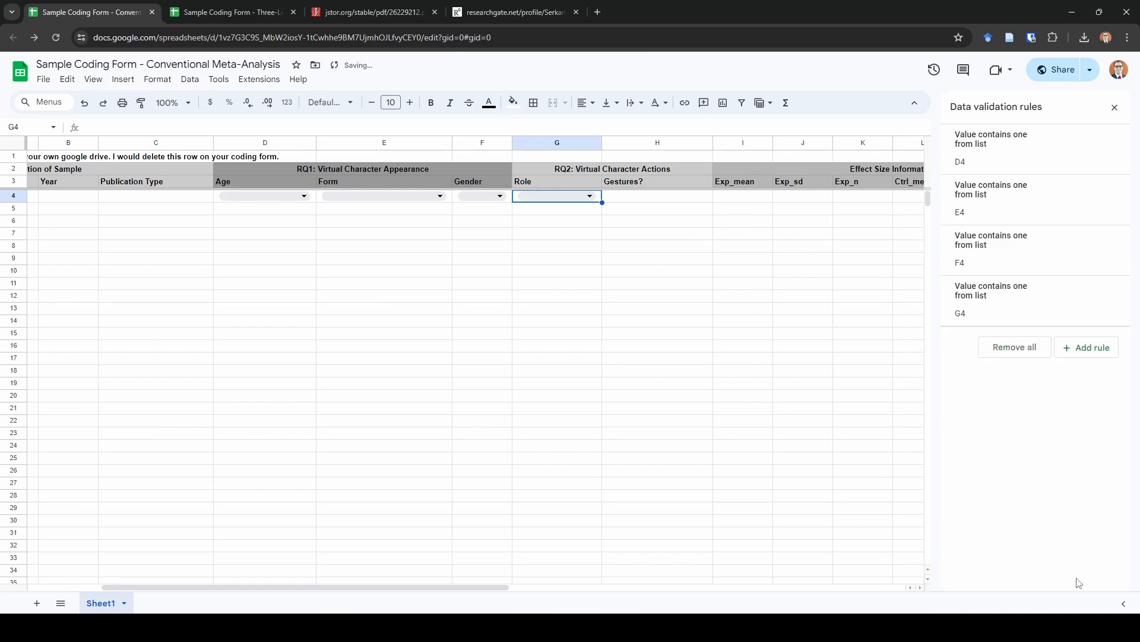
Step: Insert a dropdown in the first Gestures? cell, H4, with the options Example 1 and Example 2, save it and close the validation rules
{"action": "left_click", "coordinate": [673, 199]}
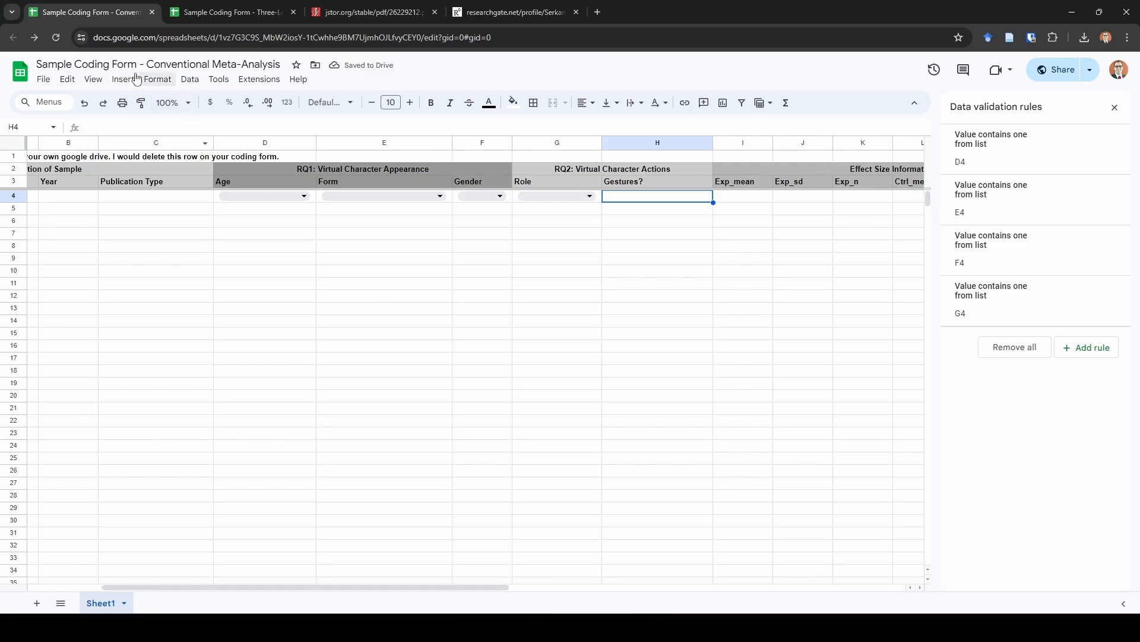
{"action": "left_click", "coordinate": [126, 79]}
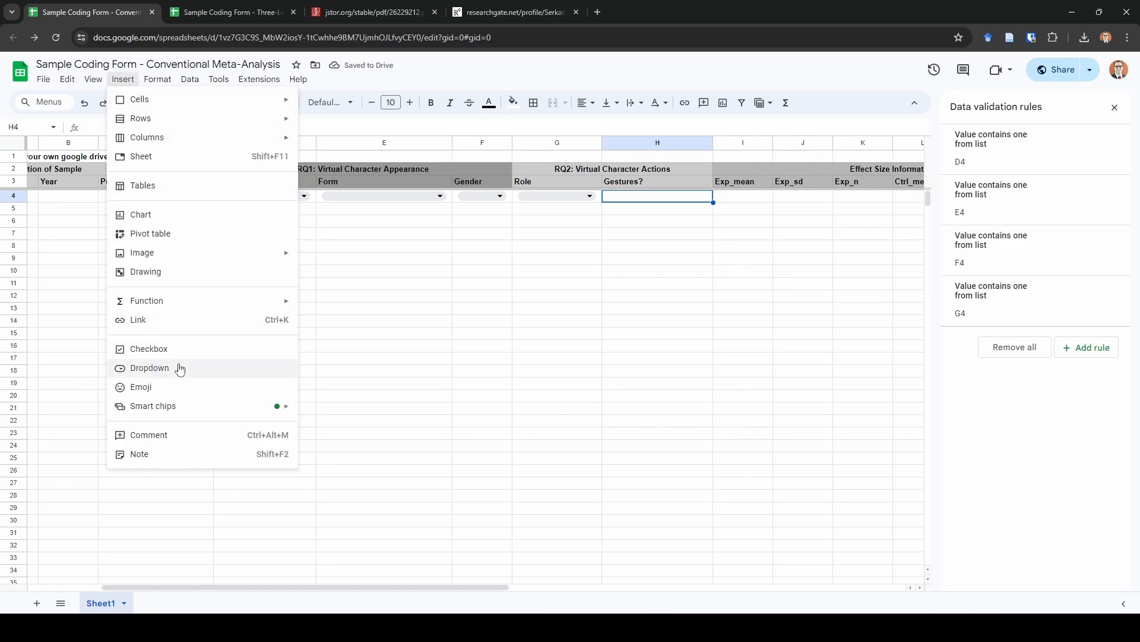
{"action": "left_click", "coordinate": [180, 369]}
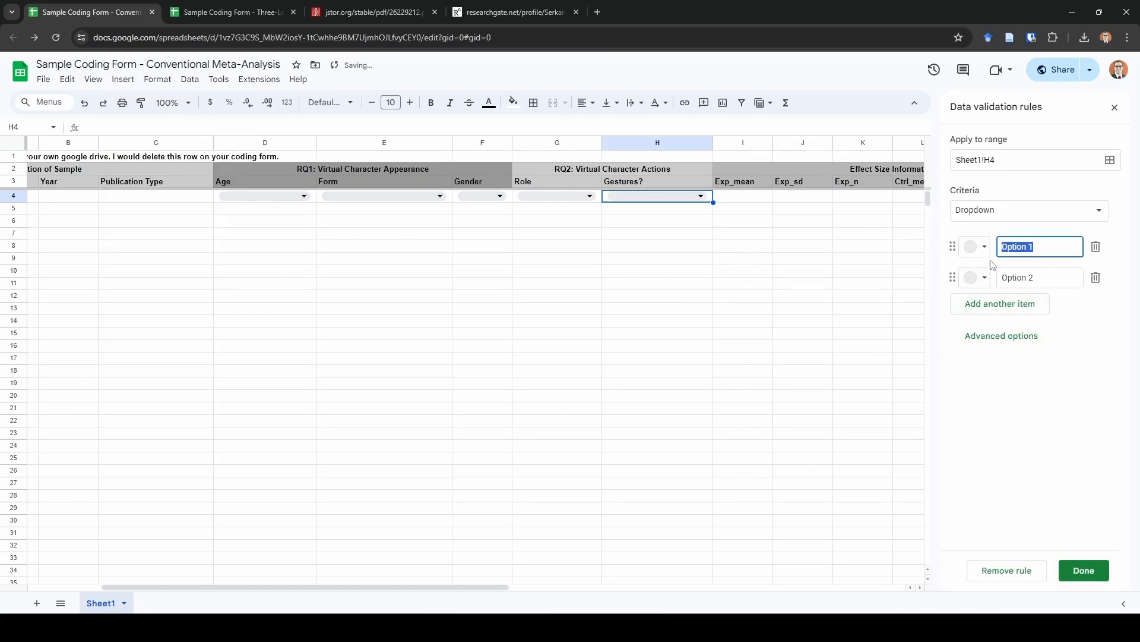
{"action": "type", "text": "Example 1"}
{"action": "key", "text": "Tab"}
{"action": "key", "text": "Tab"}
{"action": "type", "text": "Exa"}
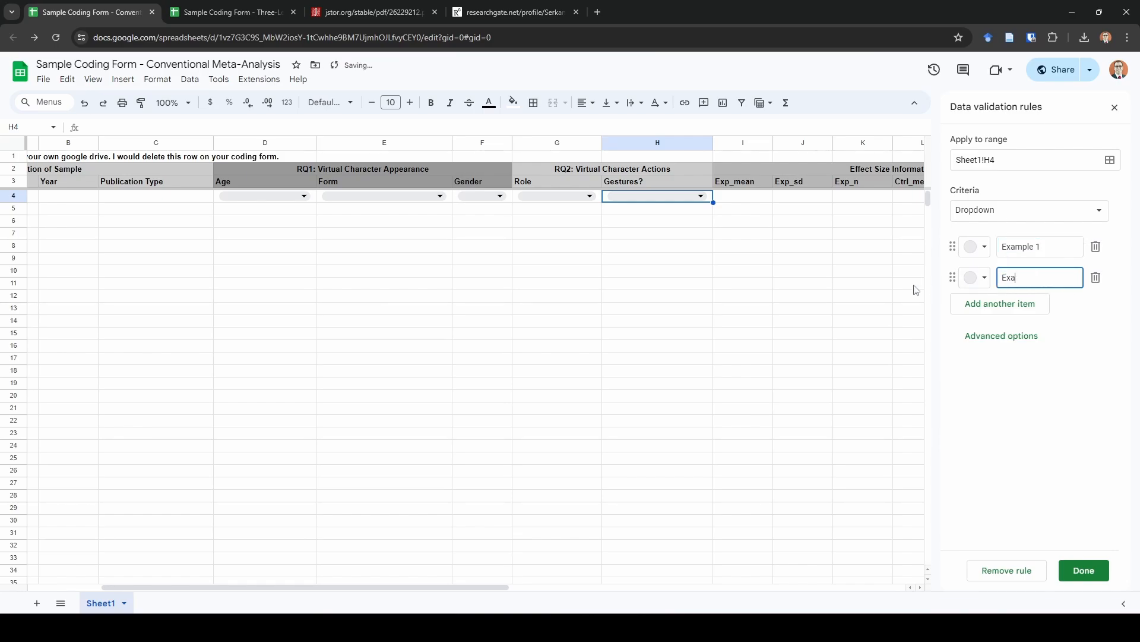
{"action": "type", "text": "mple 2"}
{"action": "left_click", "coordinate": [1084, 572]}
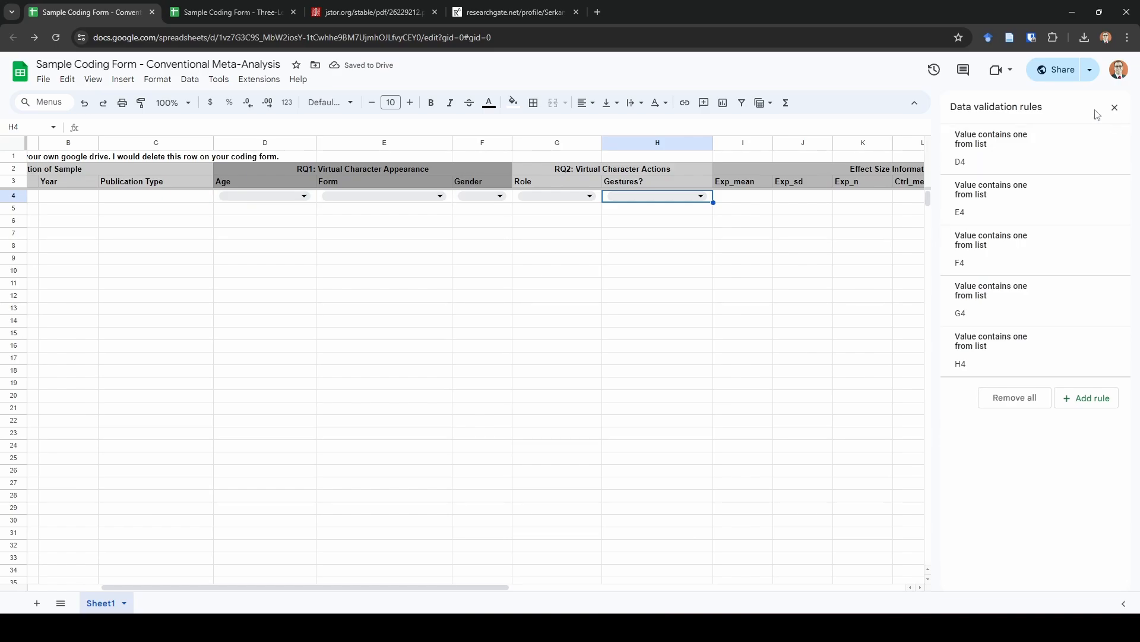
{"action": "left_click", "coordinate": [1115, 107]}
{"action": "left_click", "coordinate": [1034, 196]}
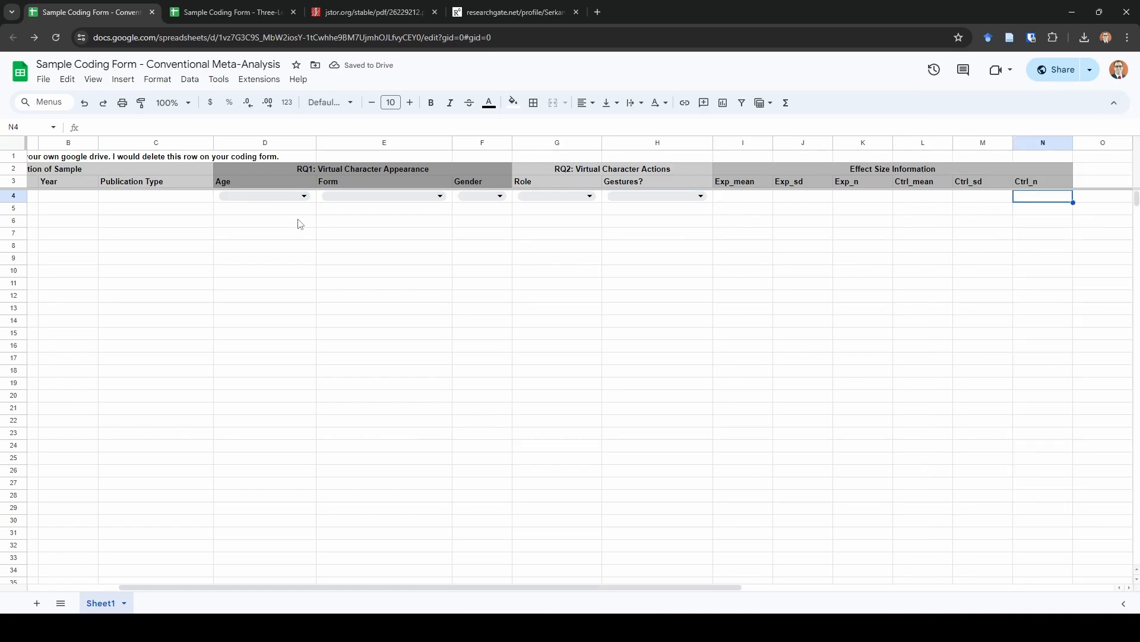
Step: Insert a dropdown in the first Publication Type cell, C4, with Journal article and Conference proceeding as its first two options
{"action": "left_click", "coordinate": [164, 198]}
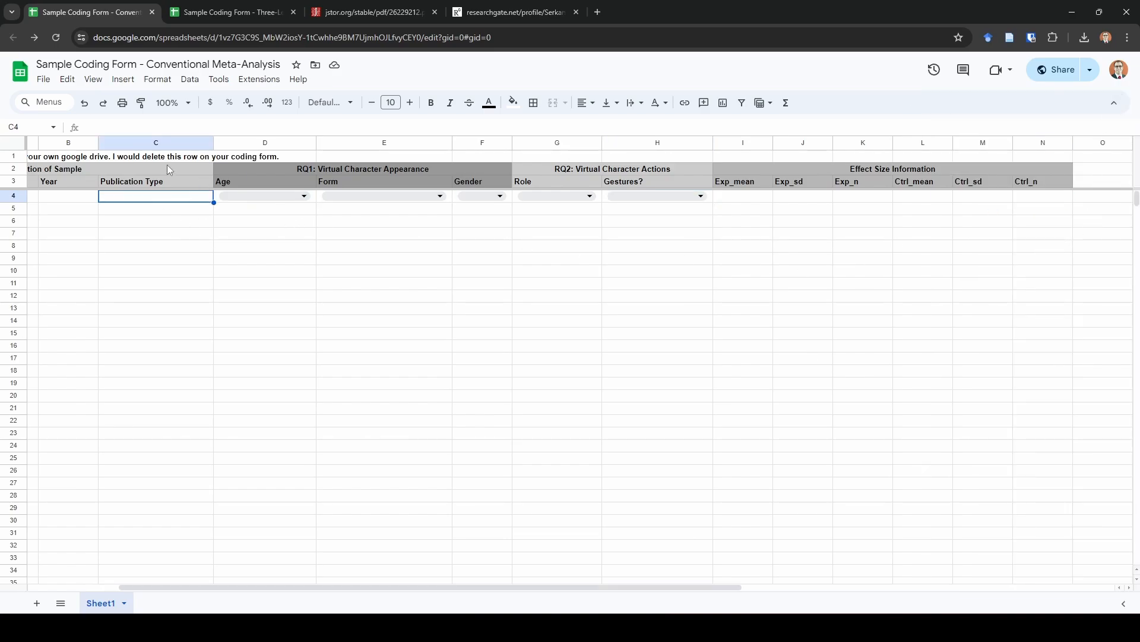
{"action": "left_click", "coordinate": [131, 84]}
{"action": "left_click", "coordinate": [186, 370]}
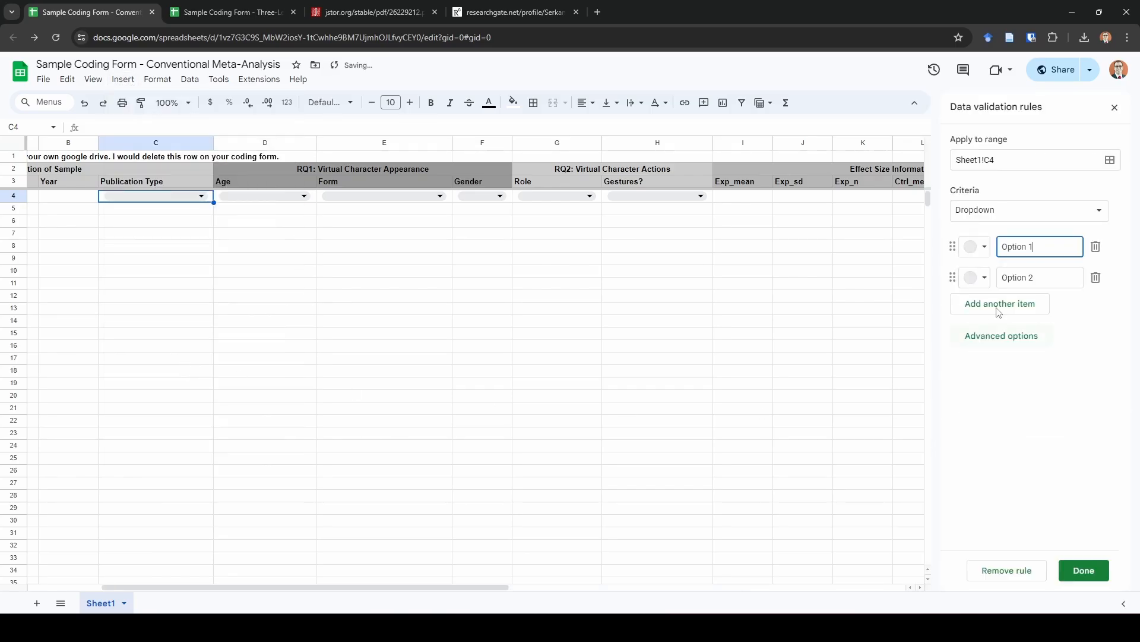
{"action": "left_click_drag", "start_coordinate": [1044, 249], "coordinate": [898, 240]}
{"action": "type", "text": "Journal article"}
{"action": "left_click_drag", "start_coordinate": [1047, 275], "coordinate": [914, 279]}
{"action": "type", "text": "Conference proceeding"}
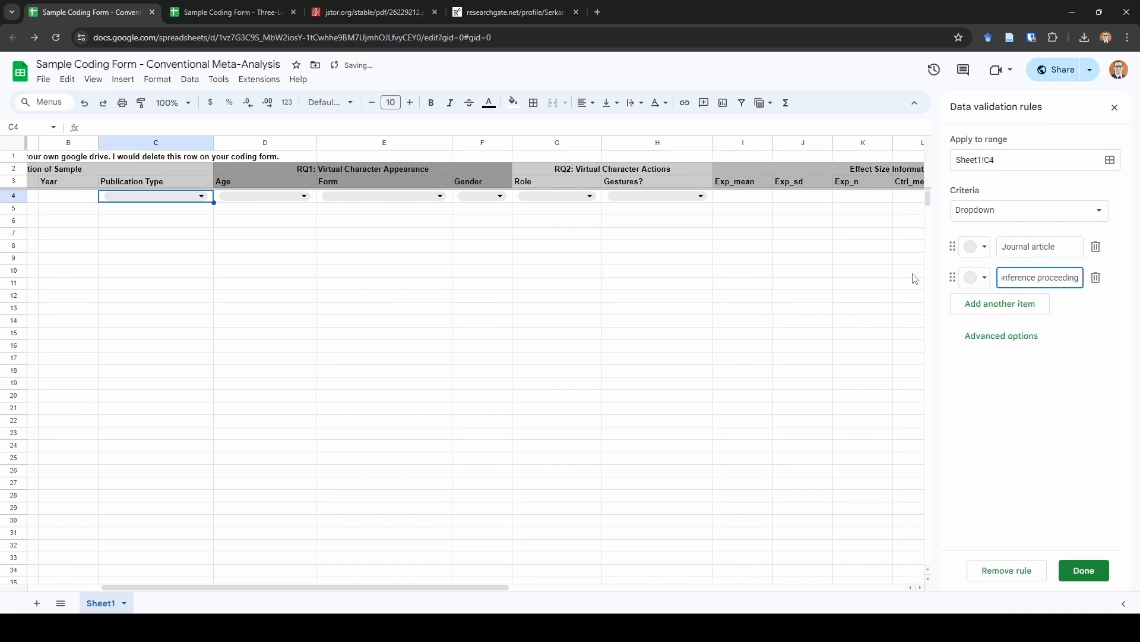
Step: Add the options Dissertation/Thesis and Book chapter to the Publication Type dropdown
{"action": "left_click", "coordinate": [963, 303]}
{"action": "type", "text": "Dissertat"}
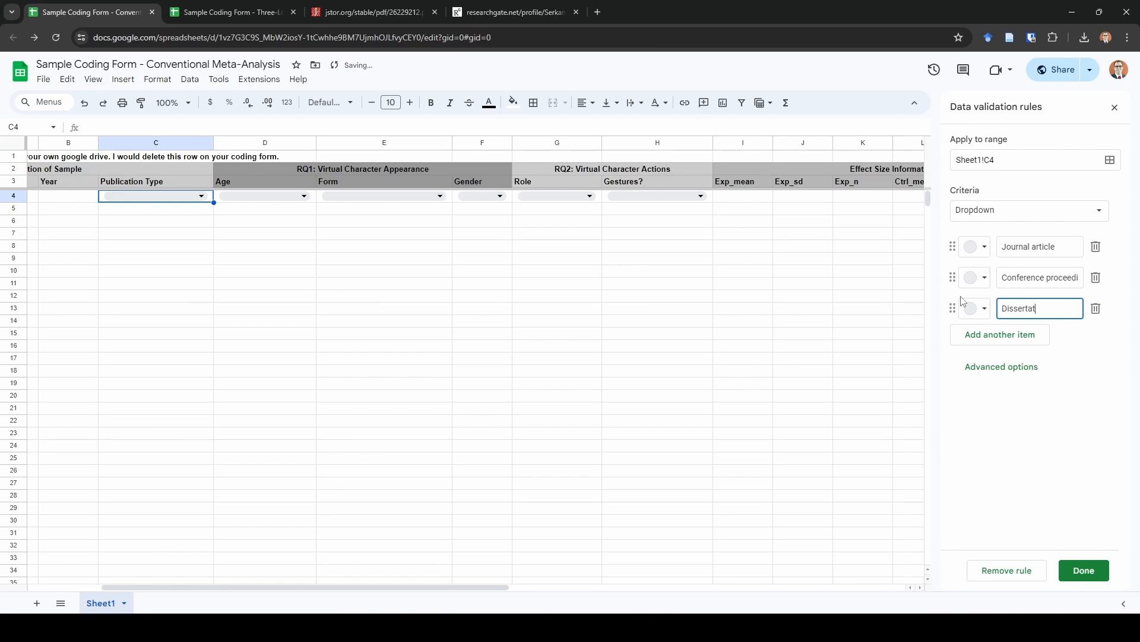
{"action": "type", "text": "oinion/Thesis"}
{"action": "left_click", "coordinate": [977, 339]}
{"action": "type", "text": "Book chapter"}
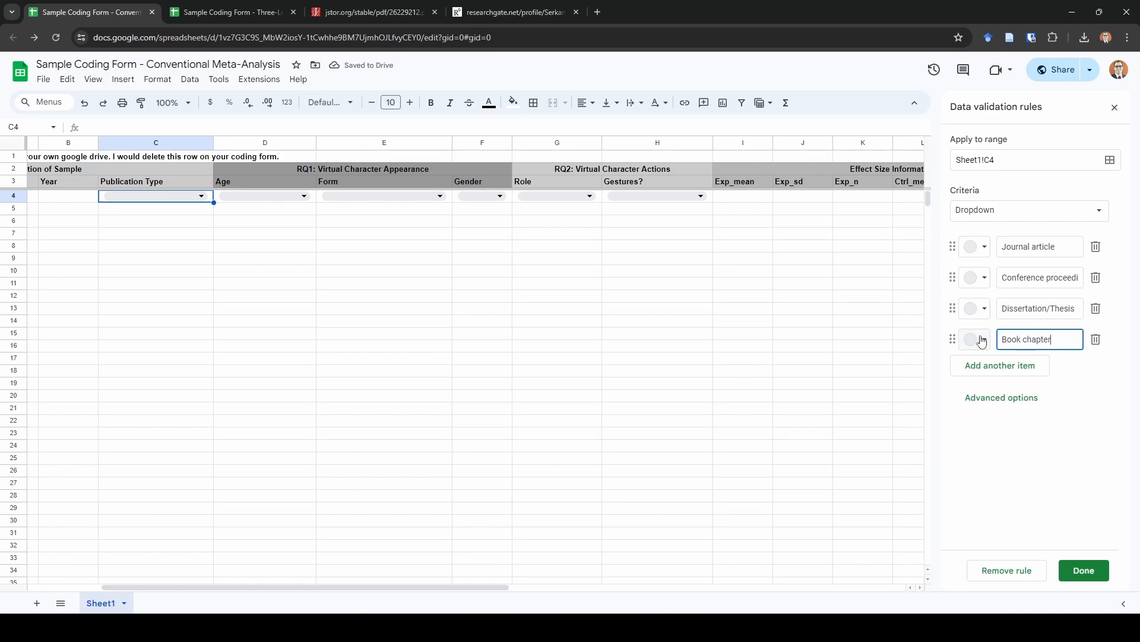
Step: Add the options Other and Not Reported to the Publication Type dropdown, save the rule and close the validation rules
{"action": "left_click", "coordinate": [988, 366]}
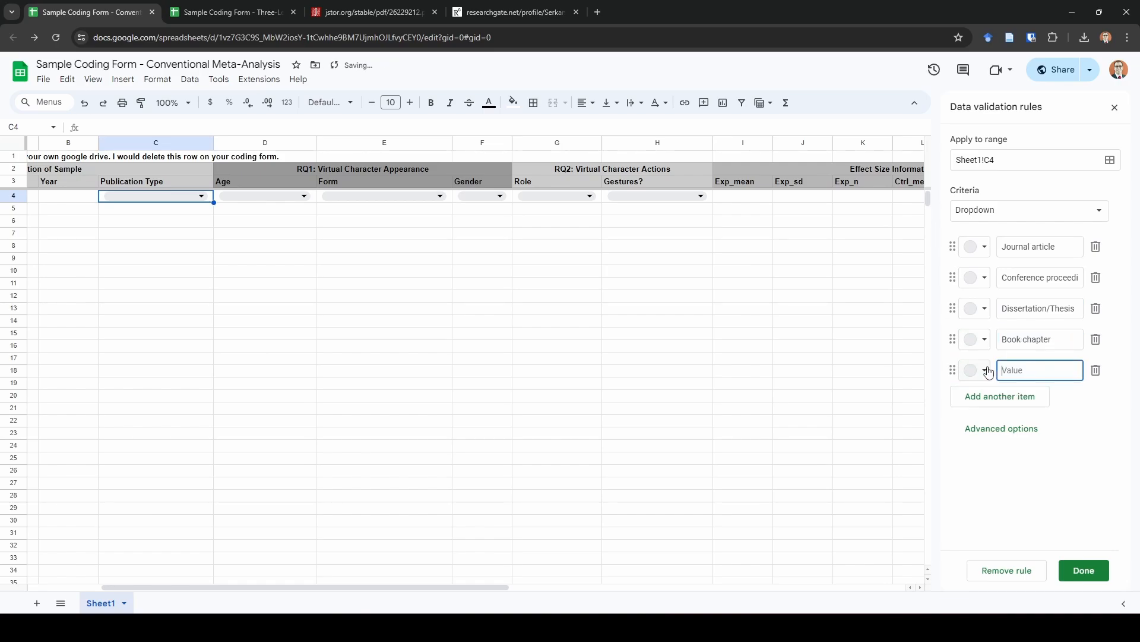
{"action": "type", "text": "Other"}
{"action": "left_click", "coordinate": [962, 403]}
{"action": "type", "text": "No"}
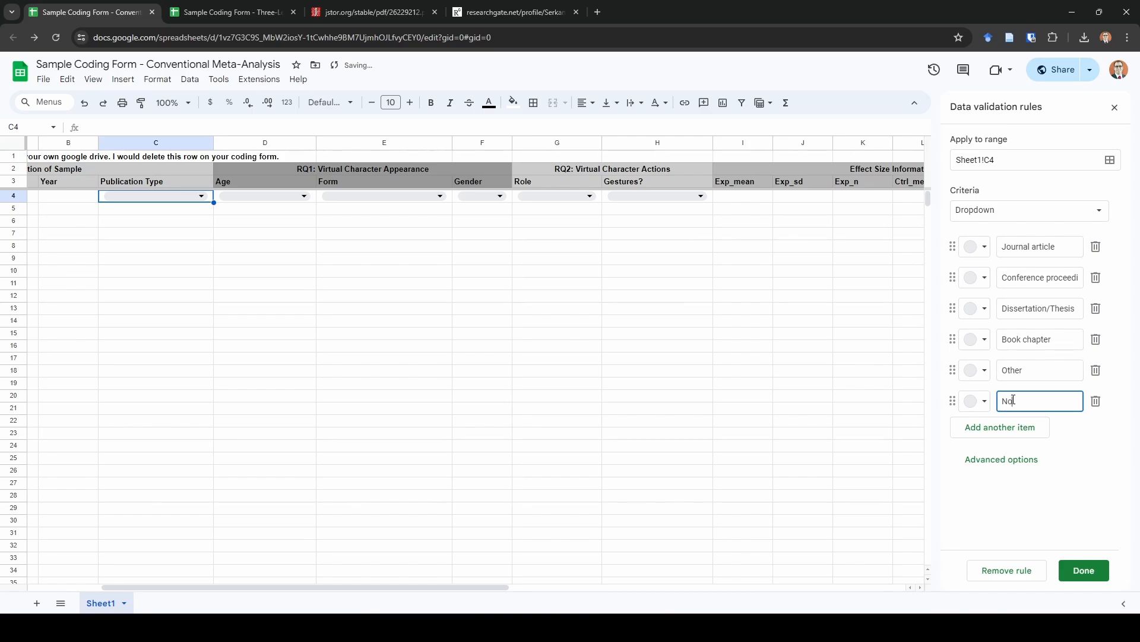
{"action": "type", "text": "t Reported"}
{"action": "left_click", "coordinate": [1084, 570]}
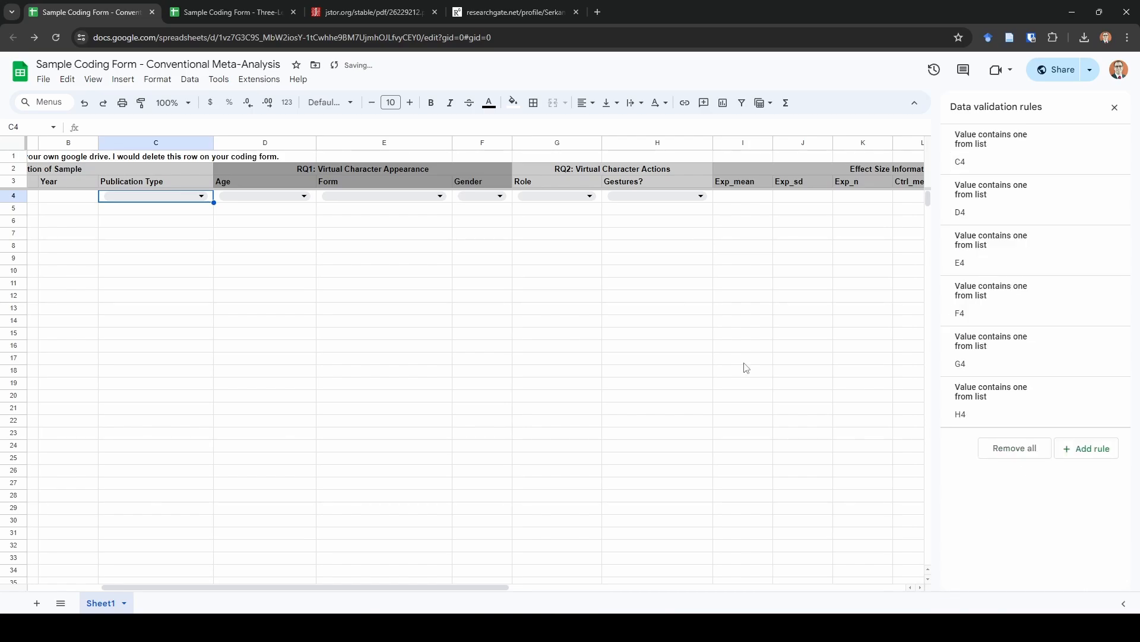
{"action": "left_click", "coordinate": [1115, 107]}
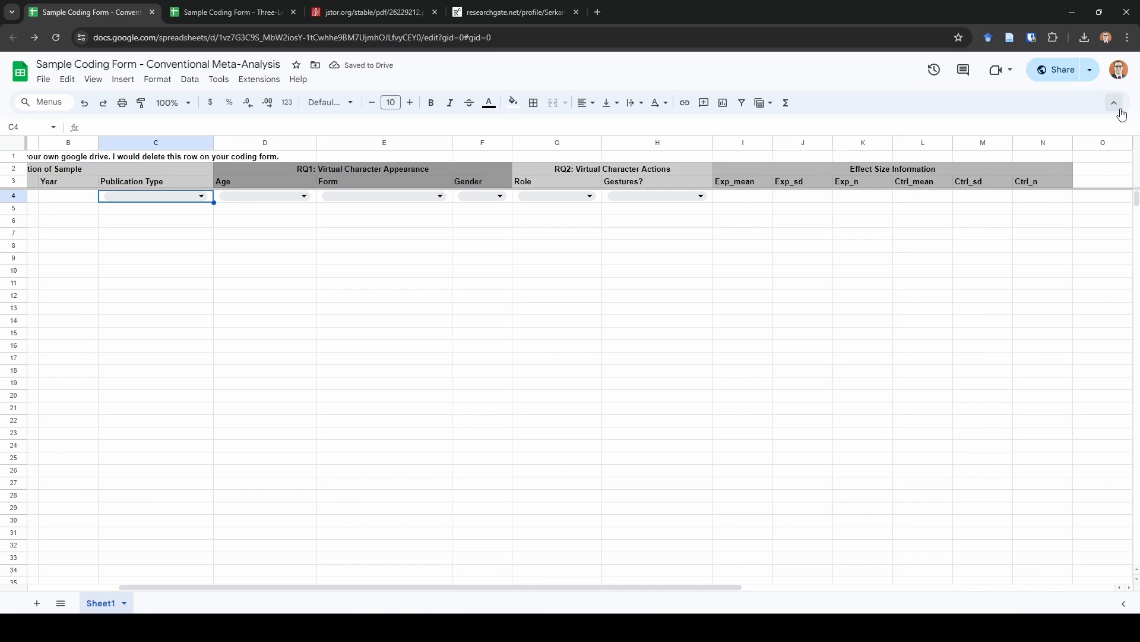
Step: Fill the dropdowns in C4:H4 down through row 208
{"action": "left_click", "coordinate": [744, 284]}
{"action": "left_click_drag", "start_coordinate": [720, 586], "coordinate": [389, 216]}
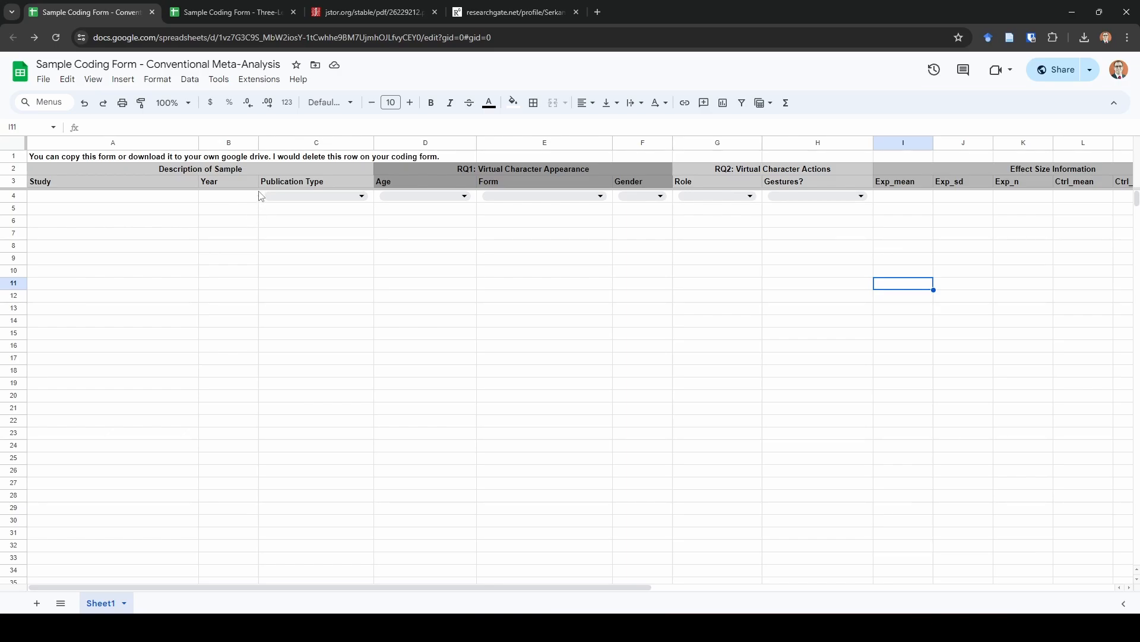
{"action": "left_click_drag", "start_coordinate": [264, 199], "coordinate": [853, 198]}
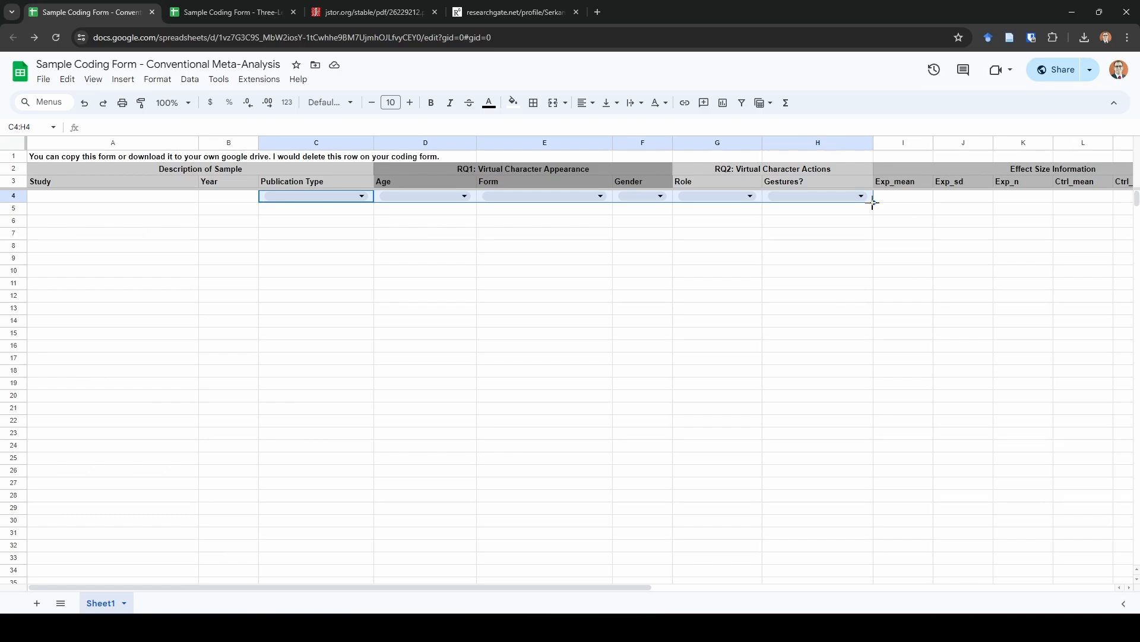
{"action": "left_click_drag", "start_coordinate": [873, 202], "coordinate": [889, 596]}
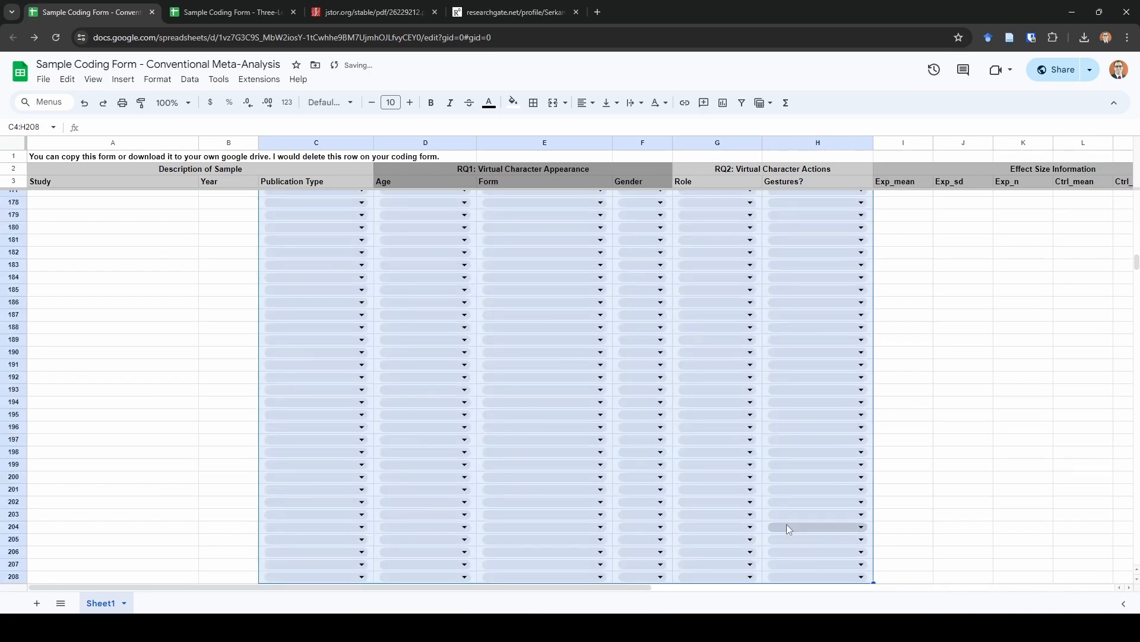
{"action": "scroll", "coordinate": [683, 448], "scroll_direction": "up", "scroll_amount": 20}
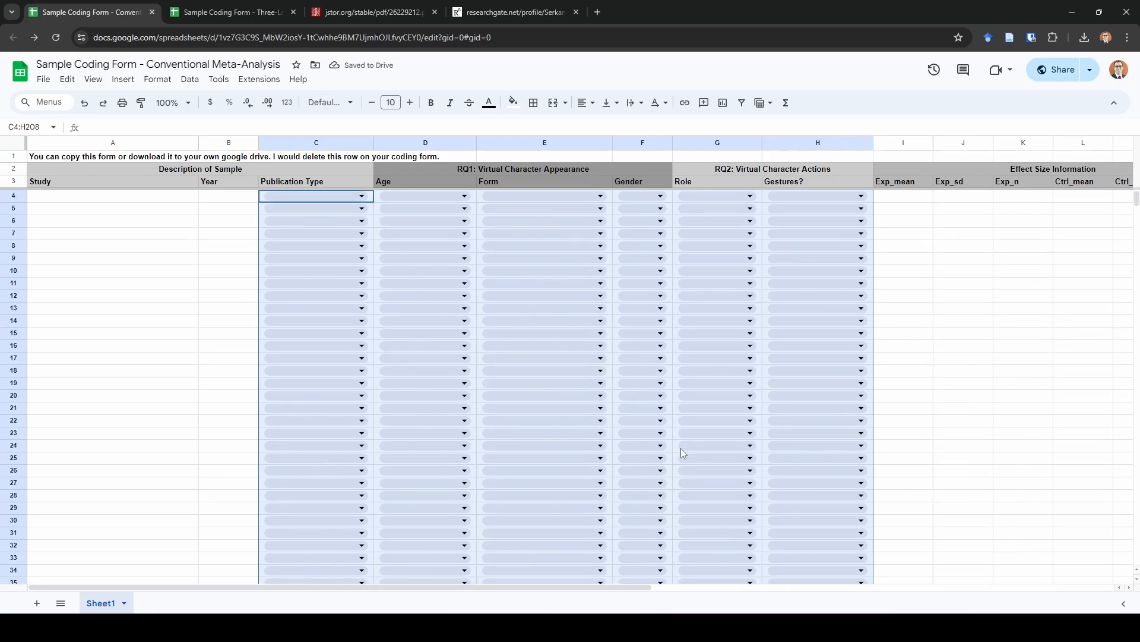
{"action": "left_click", "coordinate": [225, 272]}
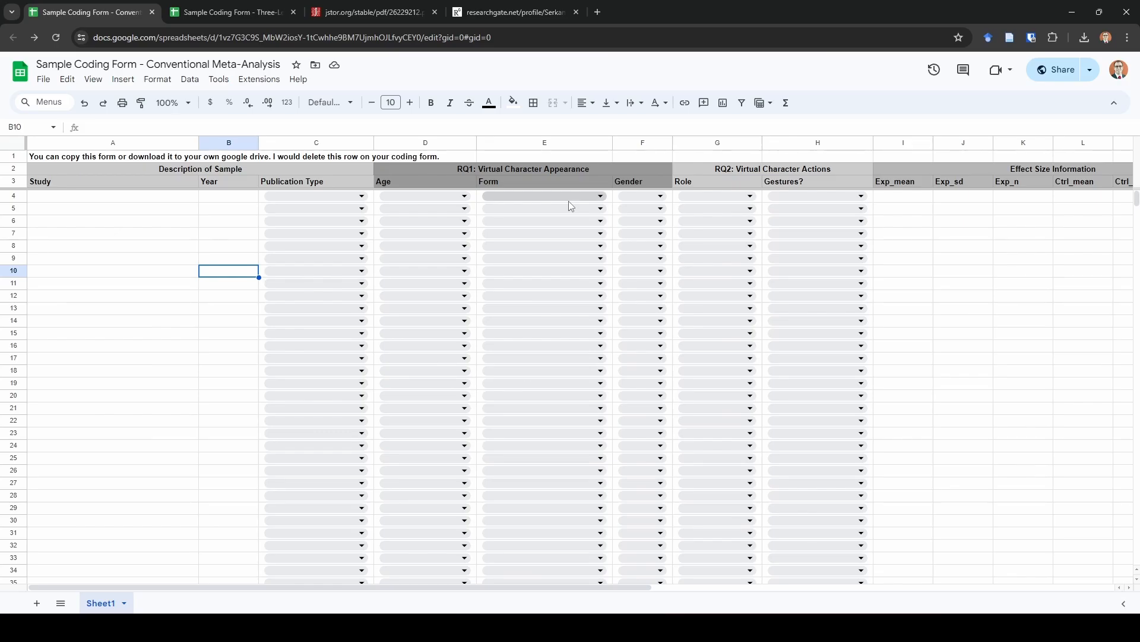
Step: Review the dropdown options for Form in cell E4 and the validation rule behind them
{"action": "left_click", "coordinate": [595, 195]}
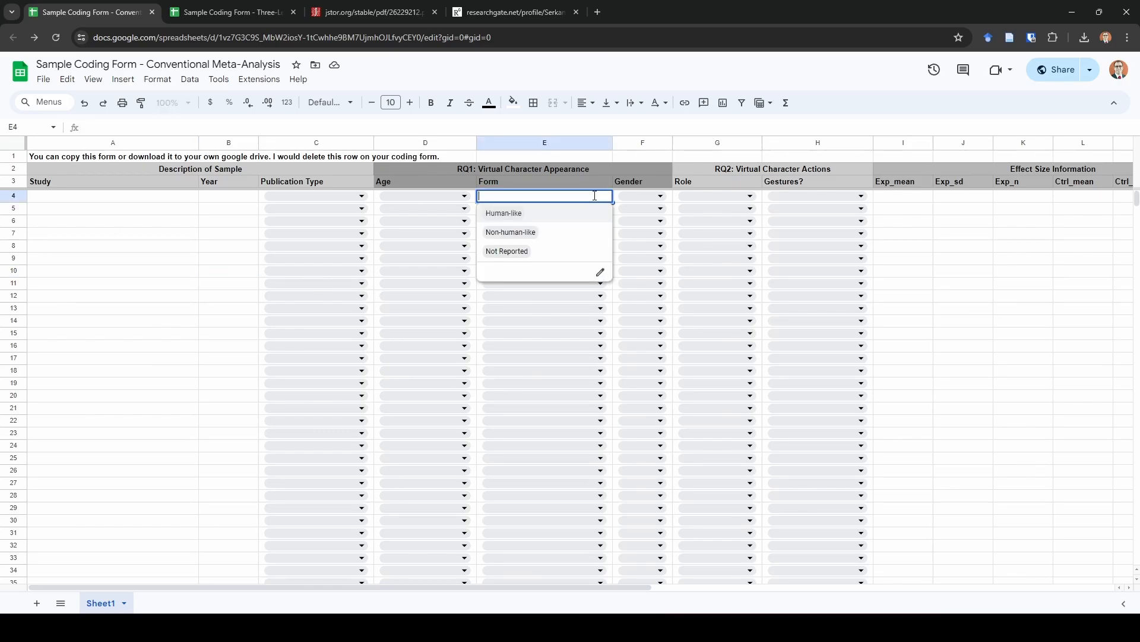
{"action": "left_click", "coordinate": [601, 273]}
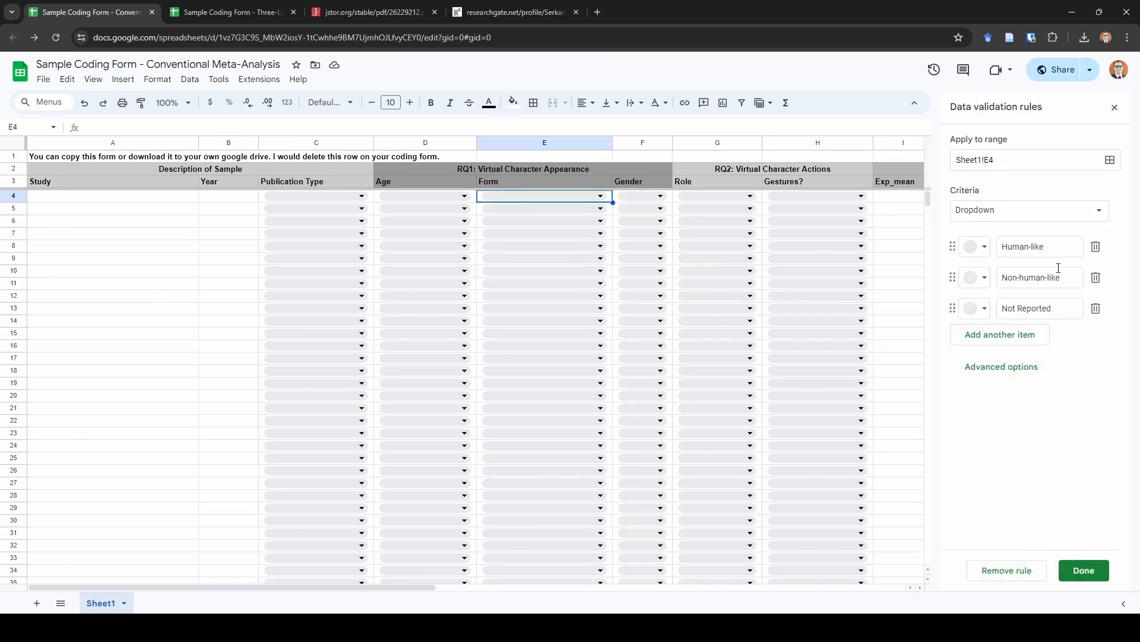
{"action": "left_click", "coordinate": [1115, 107]}
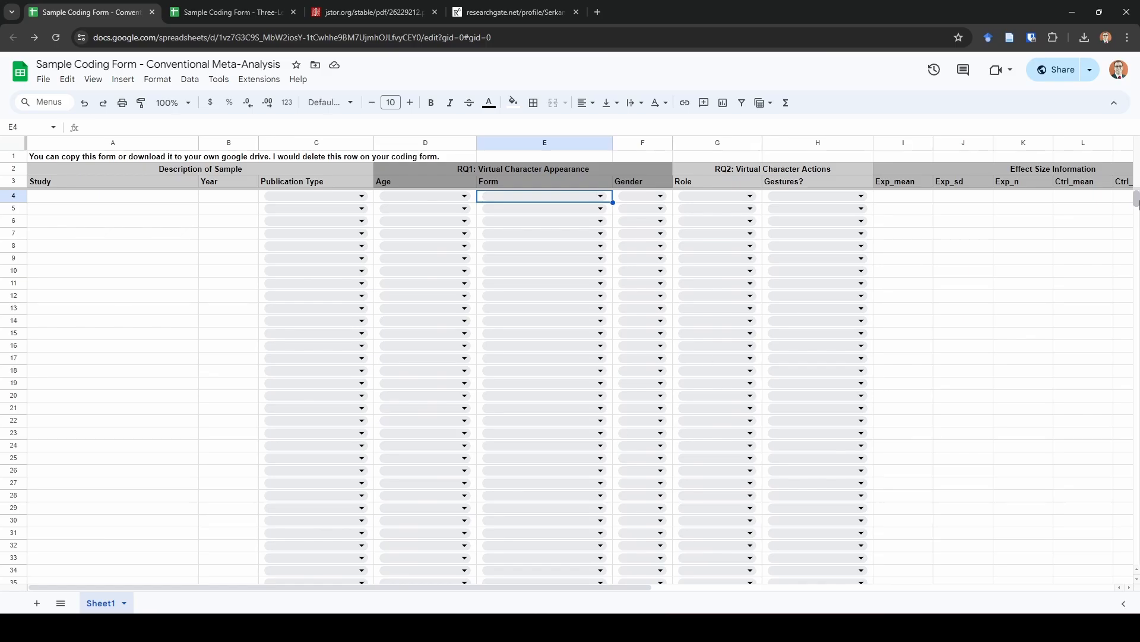
{"action": "left_click", "coordinate": [1017, 292]}
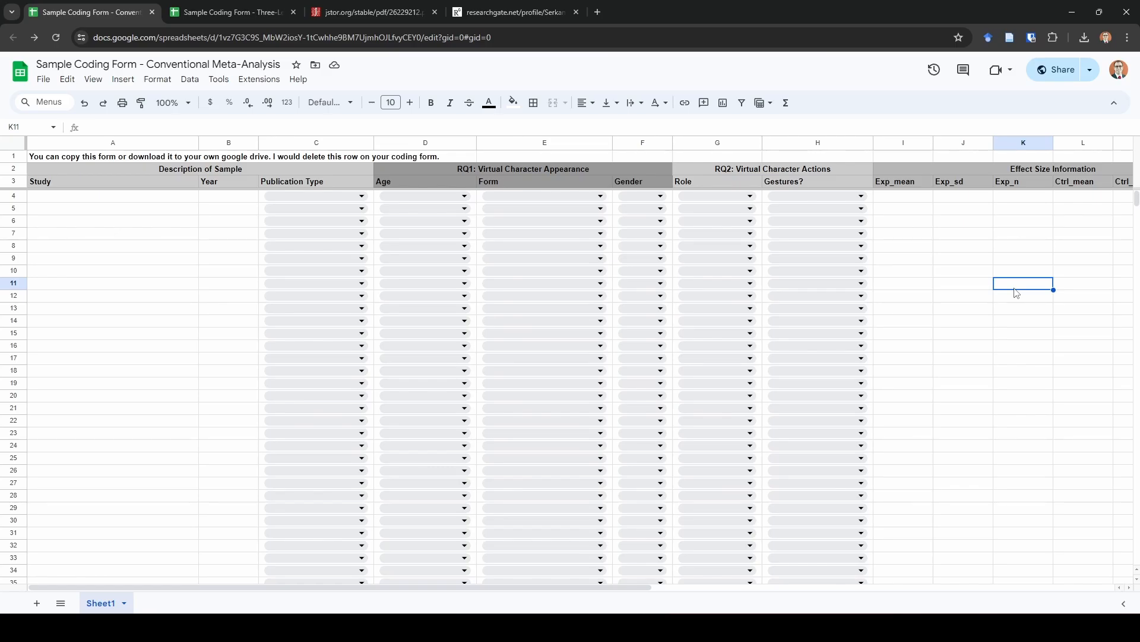
{"action": "left_click", "coordinate": [588, 196]}
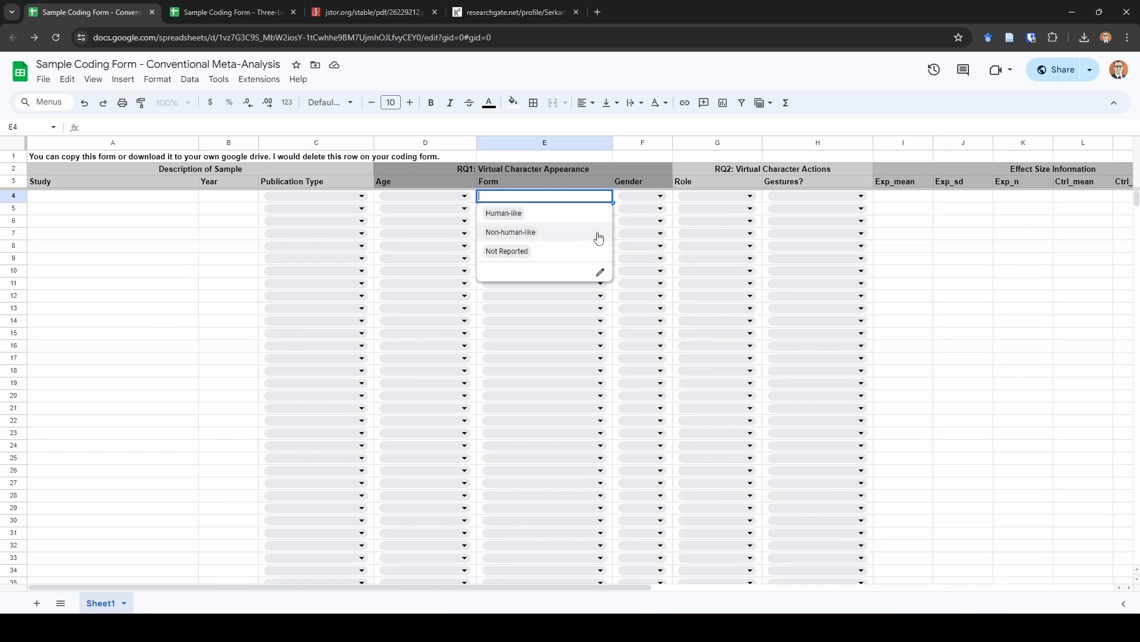
{"action": "left_click", "coordinate": [1005, 252]}
{"action": "left_click", "coordinate": [980, 244]}
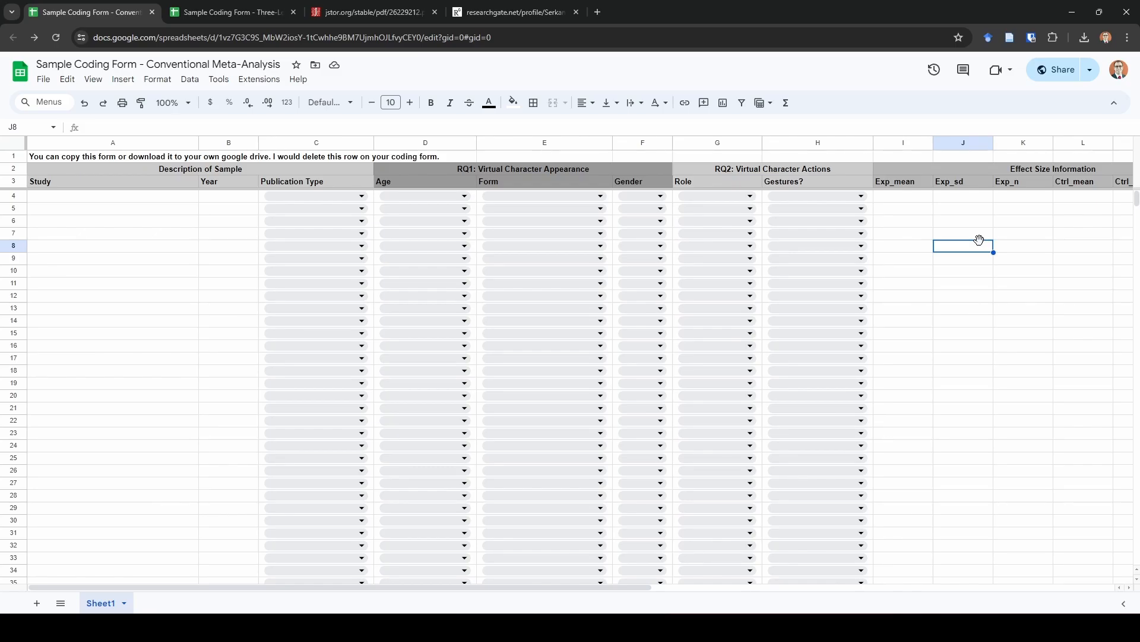
Step: Walk through the row 4 entry cells from Study across to Ctrl_n and back to review the coding columns
{"action": "key", "text": "Up"}
{"action": "key", "text": "Up"}
{"action": "key", "text": "Up"}
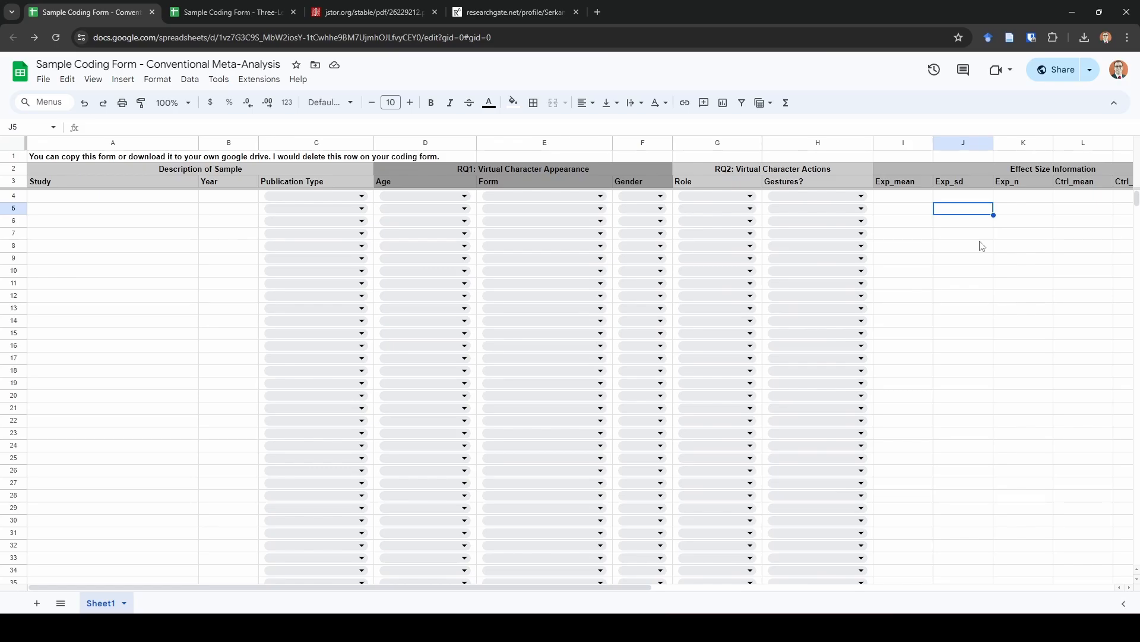
{"action": "key", "text": "Up"}
{"action": "key", "text": "Left"}
{"action": "key", "text": "Left"}
{"action": "key", "text": "Left"}
{"action": "key", "text": "Left"}
{"action": "key", "text": "Left"}
{"action": "key", "text": "Left"}
{"action": "key", "text": "Left"}
{"action": "key", "text": "Left"}
{"action": "key", "text": "Left"}
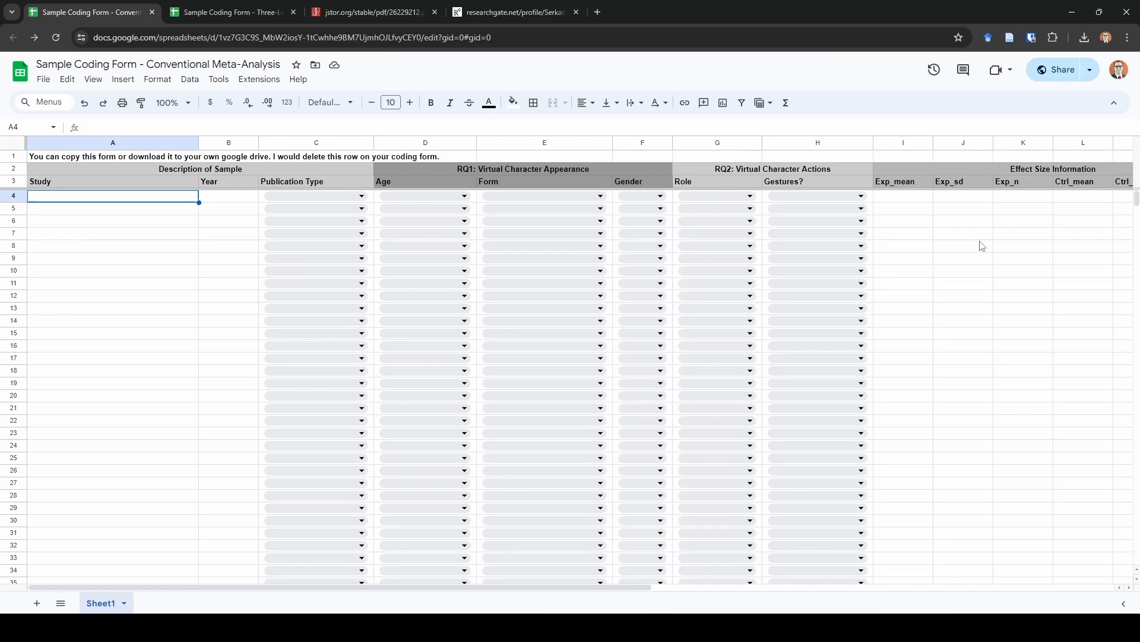
{"action": "key", "text": "Right"}
{"action": "key", "text": "Right"}
{"action": "key", "text": "Right"}
{"action": "key", "text": "Right"}
{"action": "key", "text": "Right"}
{"action": "key", "text": "Right"}
{"action": "key", "text": "Right"}
{"action": "key", "text": "Right"}
{"action": "key", "text": "Right"}
{"action": "key", "text": "Right"}
{"action": "key", "text": "Right"}
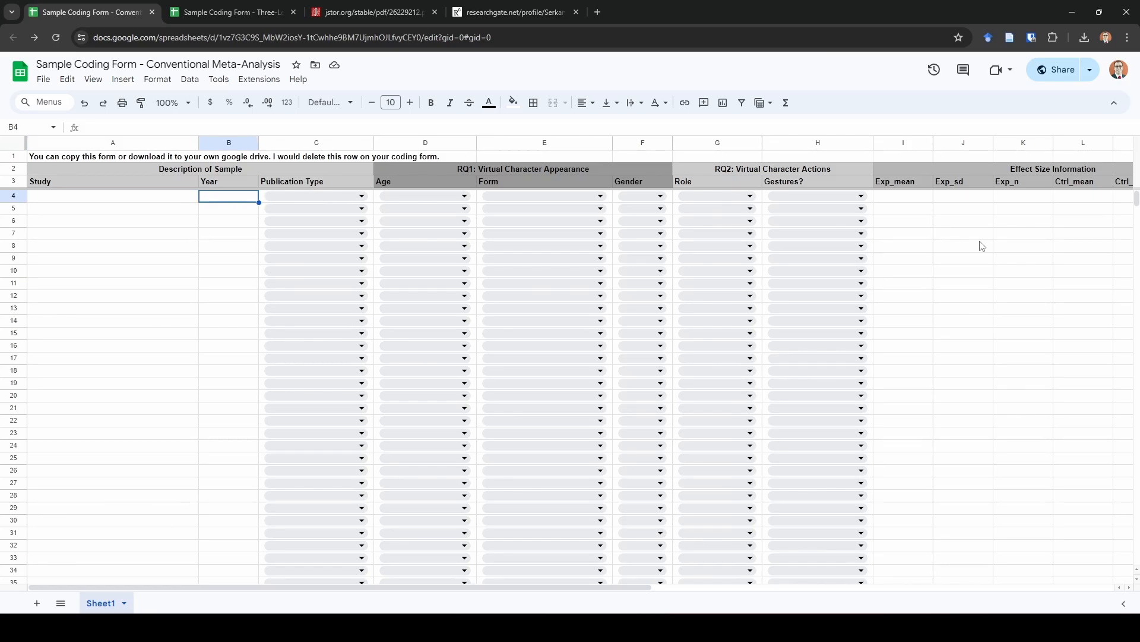
{"action": "key", "text": "Right"}
{"action": "key", "text": "Right"}
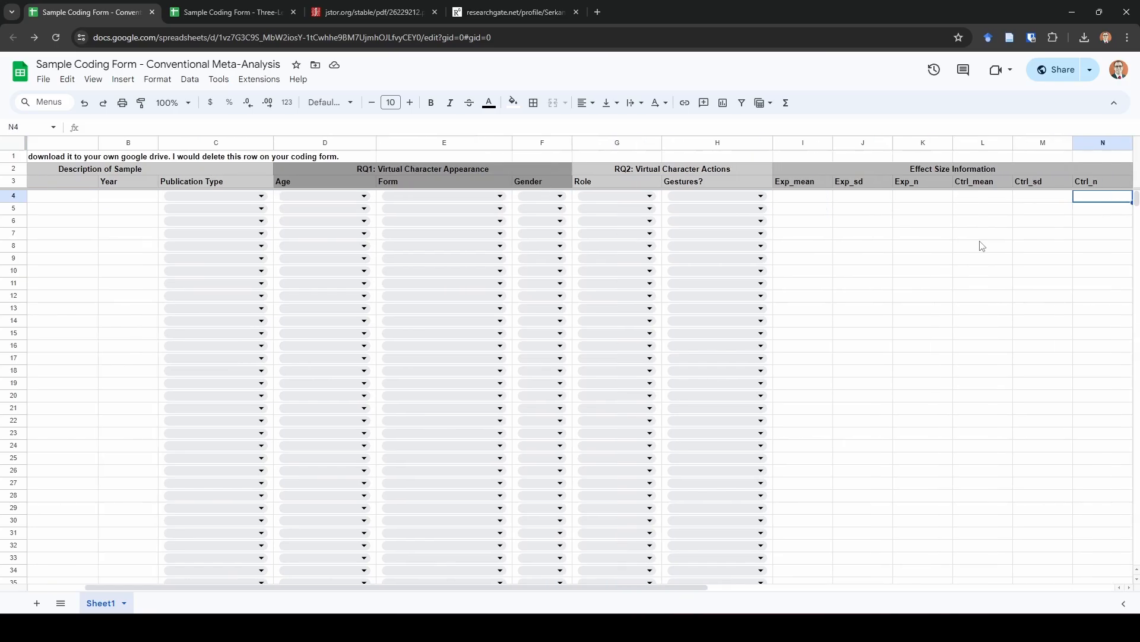
{"action": "key", "text": "Left"}
{"action": "key", "text": "Left"}
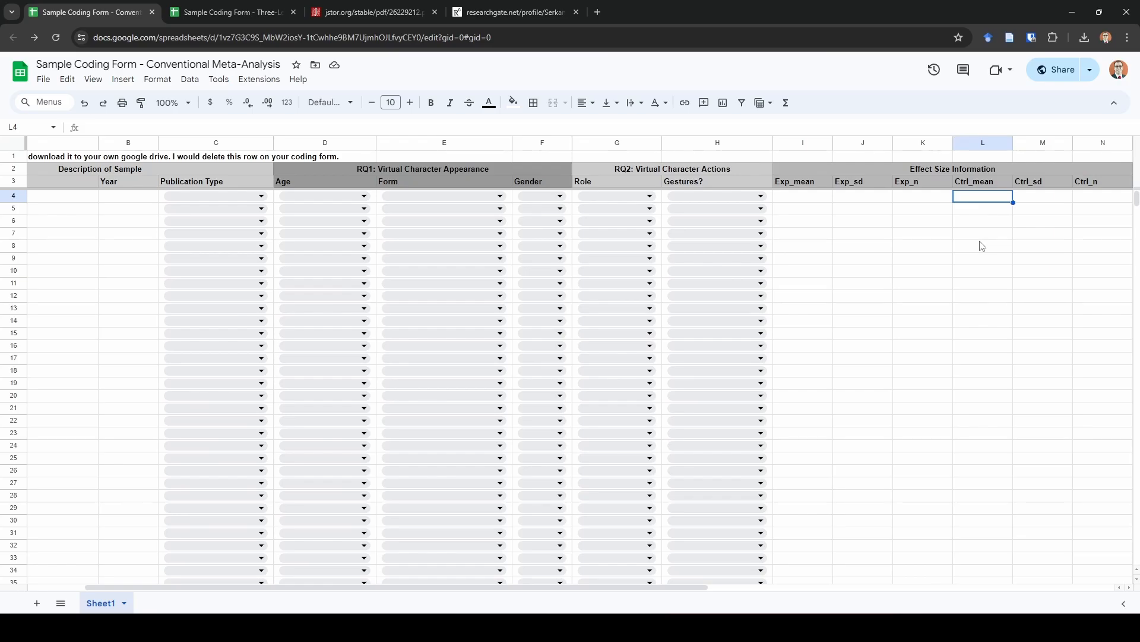
{"action": "key", "text": "Left"}
{"action": "key", "text": "Left"}
{"action": "key", "text": "Left"}
{"action": "key", "text": "Left"}
{"action": "key", "text": "Left"}
{"action": "key", "text": "Left"}
{"action": "key", "text": "Left"}
{"action": "key", "text": "Left"}
{"action": "key", "text": "Left"}
{"action": "key", "text": "Left"}
{"action": "key", "text": "Left"}
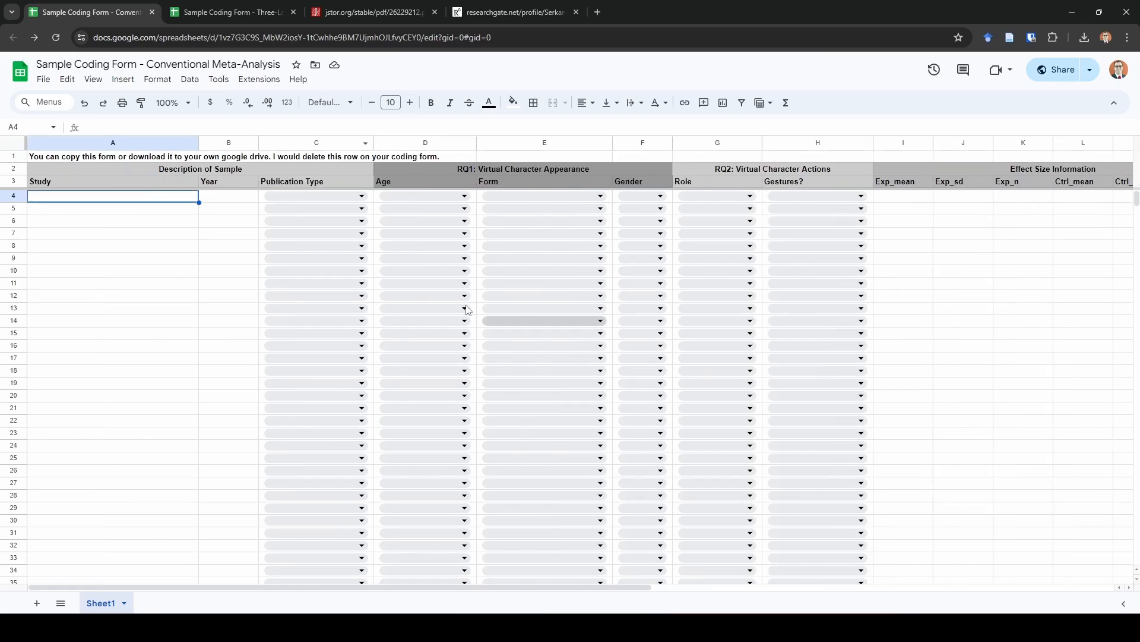
Step: Copy the dropdown range C4:H208 in the conventional meta-analysis coding form
{"action": "left_click", "coordinate": [197, 22]}
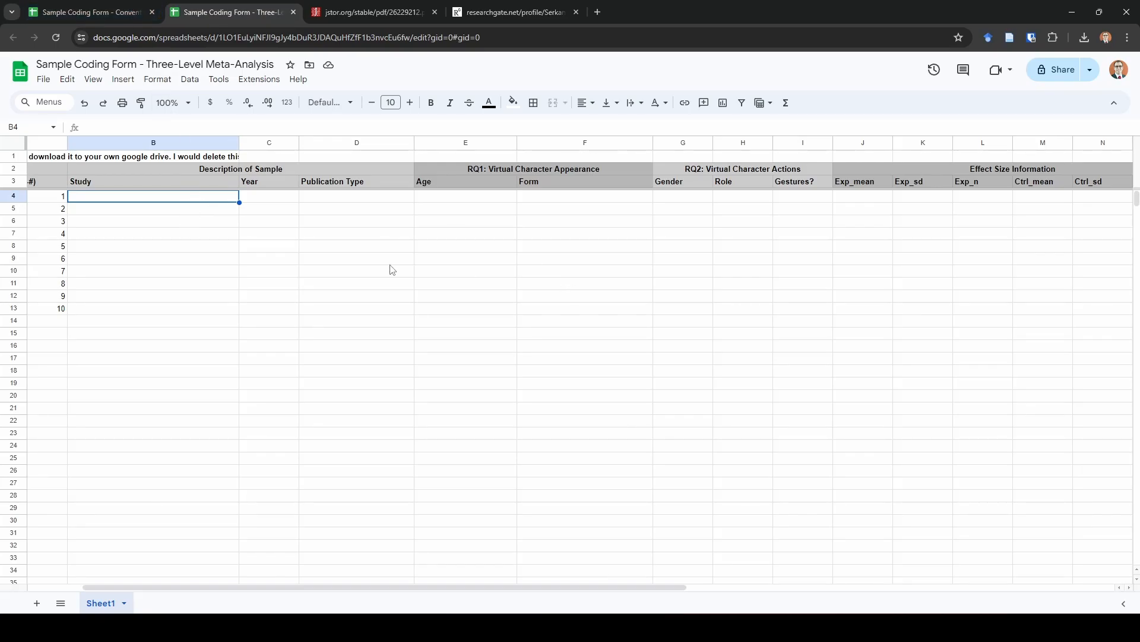
{"action": "left_click", "coordinate": [143, 10]}
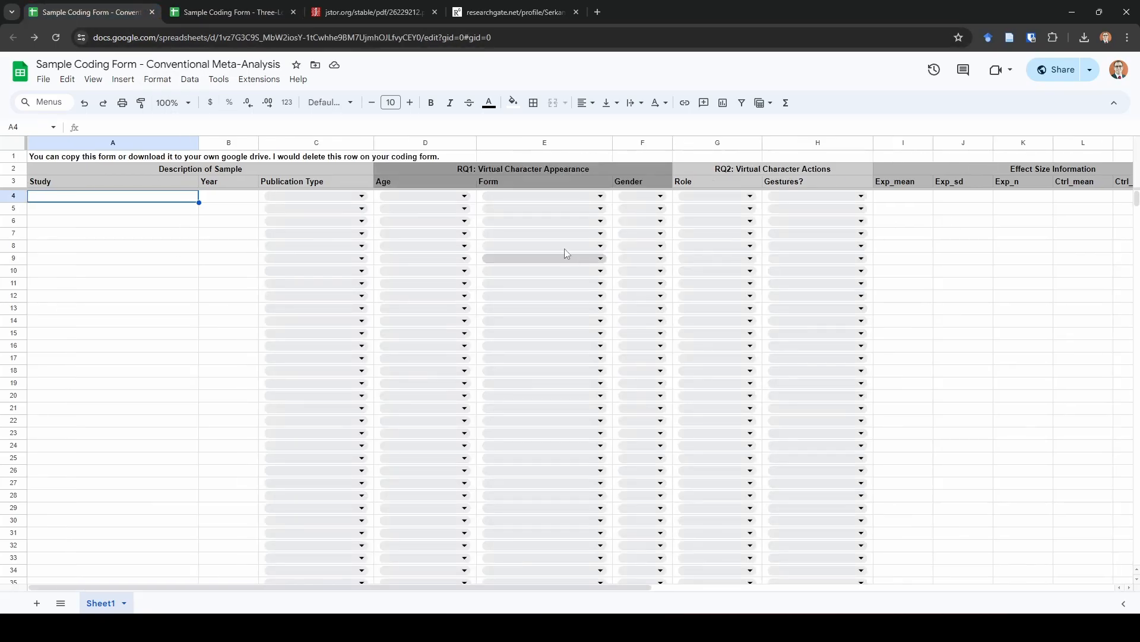
{"action": "left_click", "coordinate": [261, 200]}
{"action": "scroll", "coordinate": [830, 380], "scroll_direction": "down", "scroll_amount": 20}
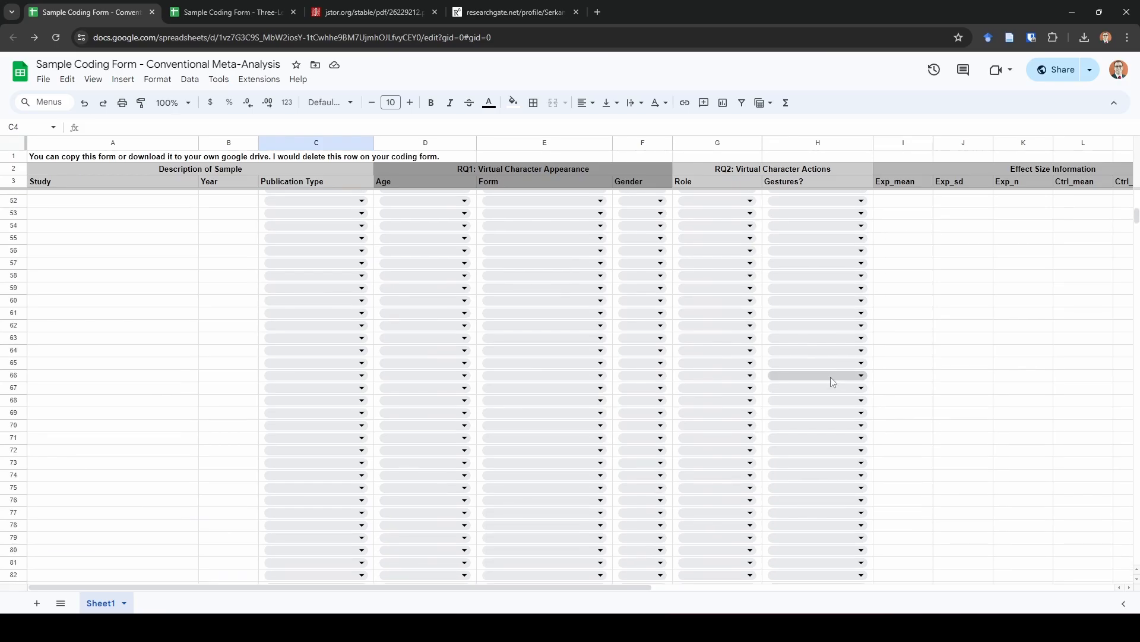
{"action": "scroll", "coordinate": [833, 388], "scroll_direction": "down", "scroll_amount": 10}
{"action": "scroll", "coordinate": [849, 356], "scroll_direction": "up", "scroll_amount": 6}
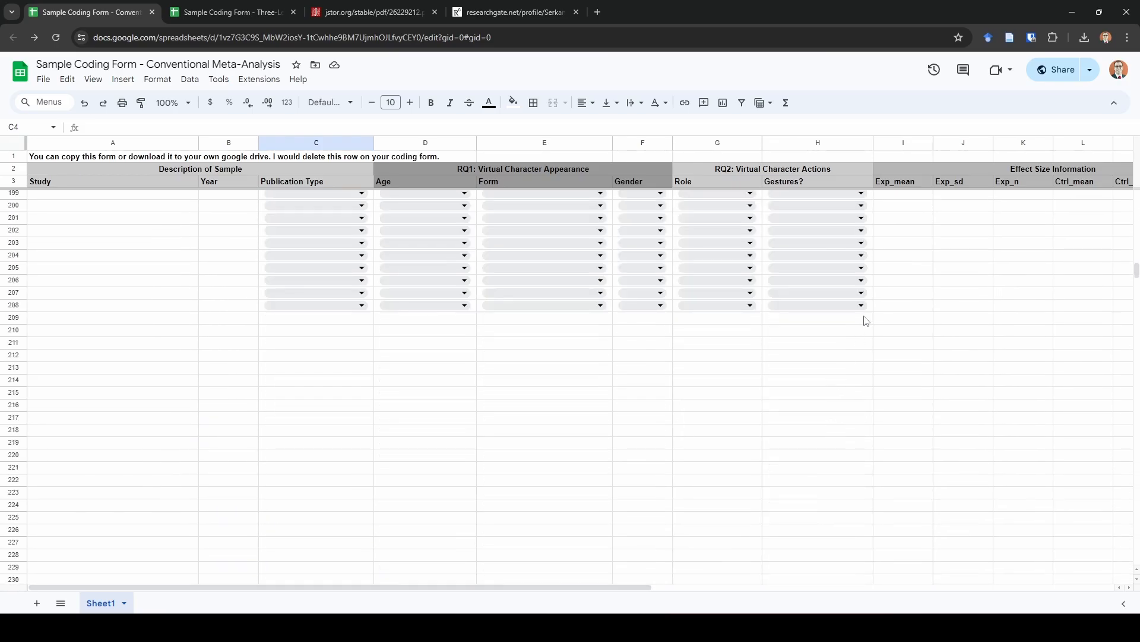
{"action": "left_click", "coordinate": [866, 305]}
{"action": "left_click", "coordinate": [869, 306]}
{"action": "left_click", "coordinate": [882, 310]}
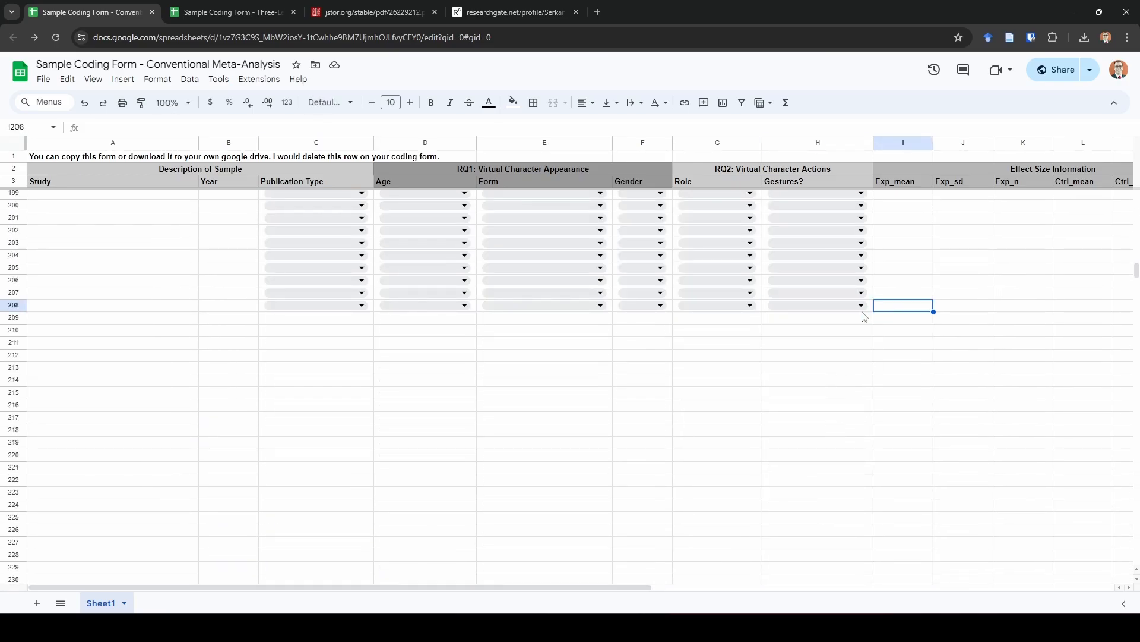
{"action": "left_click", "coordinate": [871, 310]}
{"action": "scroll", "coordinate": [330, 362], "scroll_direction": "up", "scroll_amount": 20}
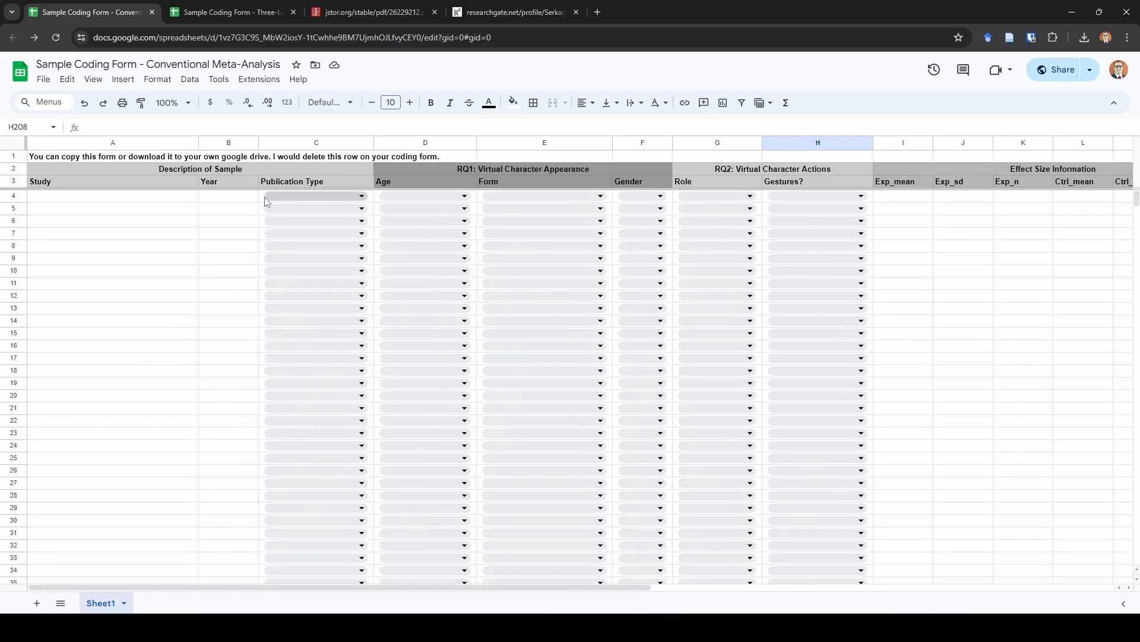
{"action": "left_click", "coordinate": [266, 202], "text": "shift"}
{"action": "key", "text": "ctrl+c"}
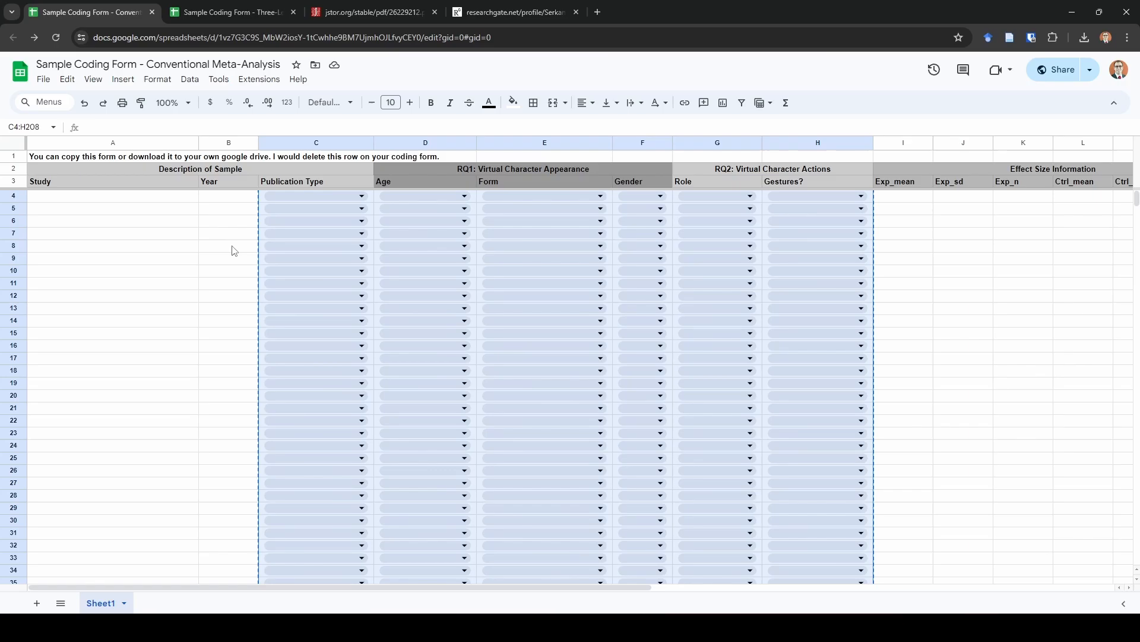
Step: Switch to the three-level meta-analysis coding form and paste the copied dropdowns starting at the first Publication Type cell, D4
{"action": "left_click", "coordinate": [242, 5]}
{"action": "left_click", "coordinate": [324, 198]}
{"action": "key", "text": "ctrl+v"}
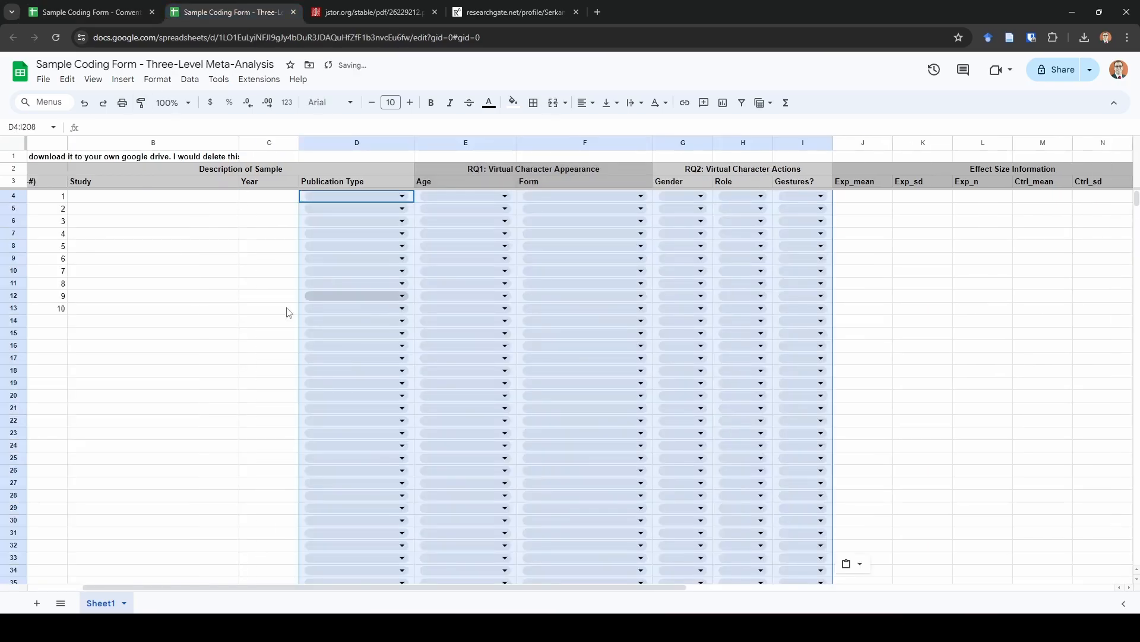
{"action": "left_click", "coordinate": [287, 312]}
{"action": "left_click", "coordinate": [153, 259]}
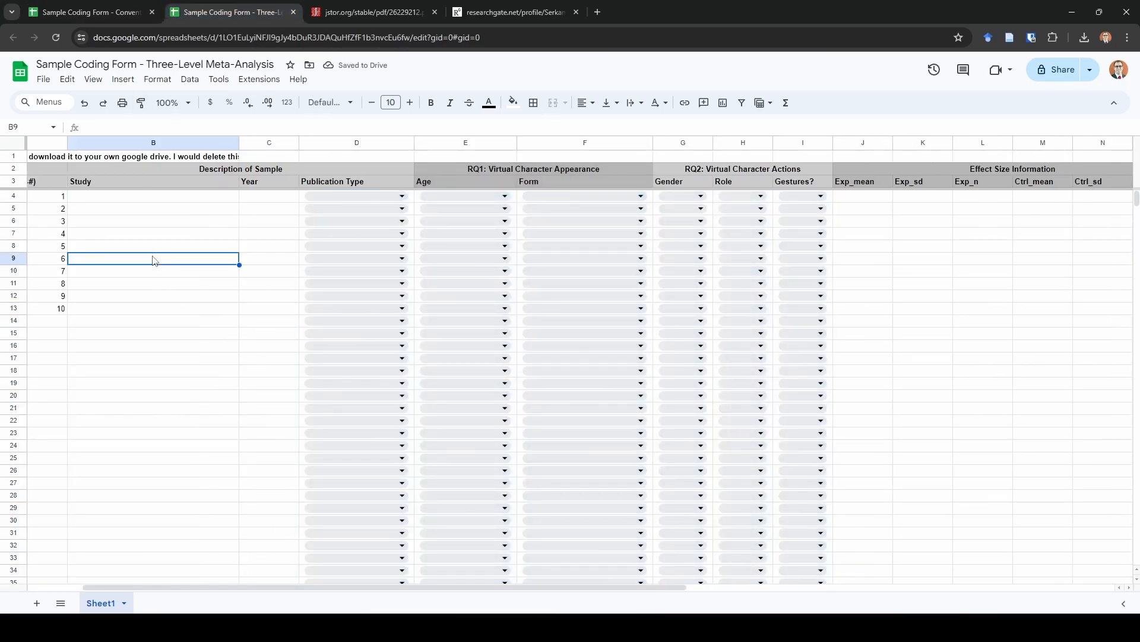
Step: Shorten the header in cell A3 to ES_number, removing the note in parentheses
{"action": "left_click_drag", "start_coordinate": [150, 588], "coordinate": [17, 587]}
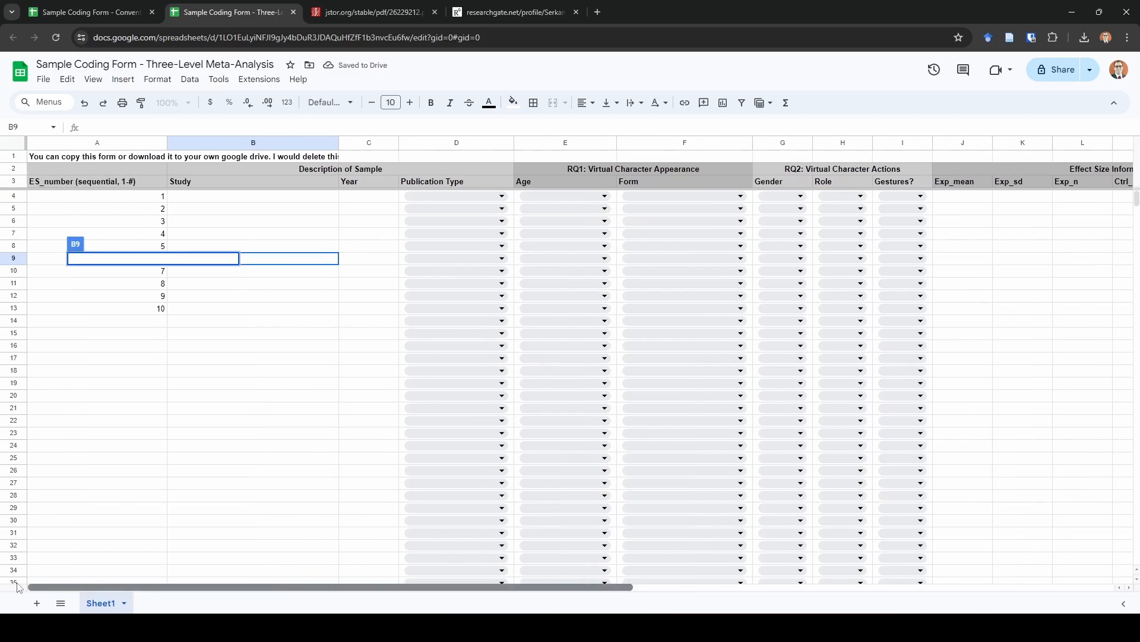
{"action": "left_click", "coordinate": [135, 333]}
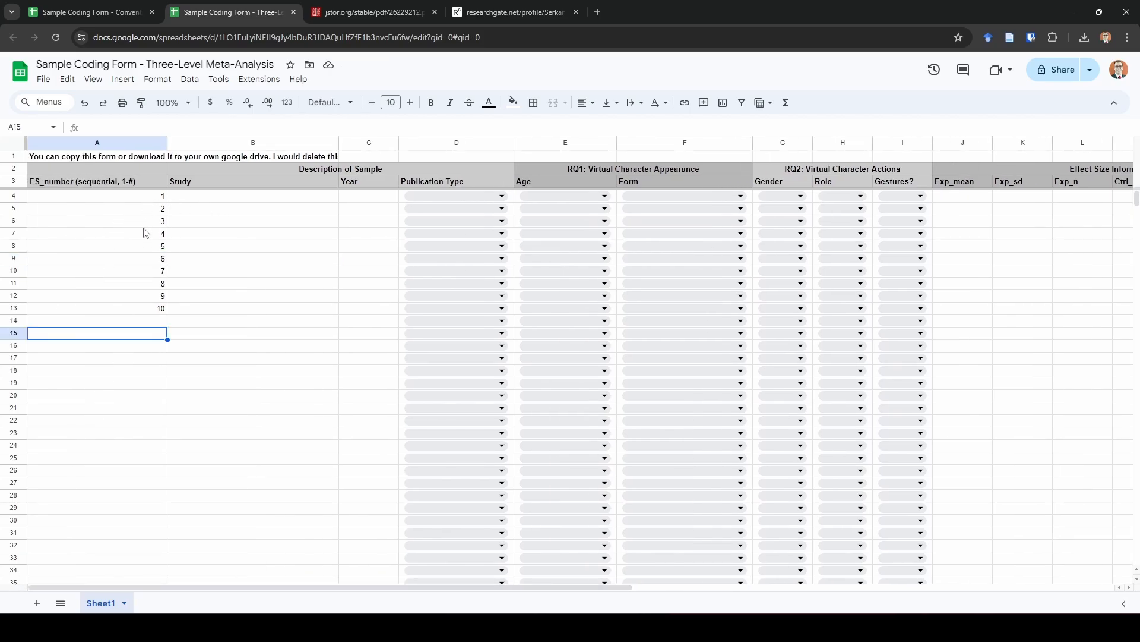
{"action": "left_click", "coordinate": [109, 182]}
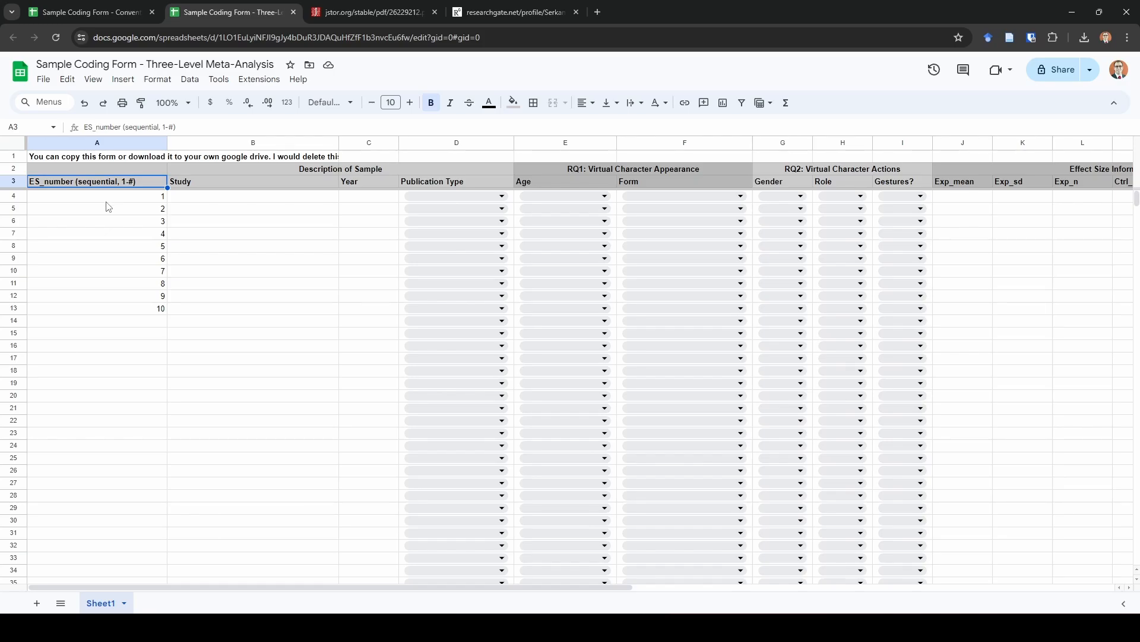
{"action": "double_click", "coordinate": [82, 181]}
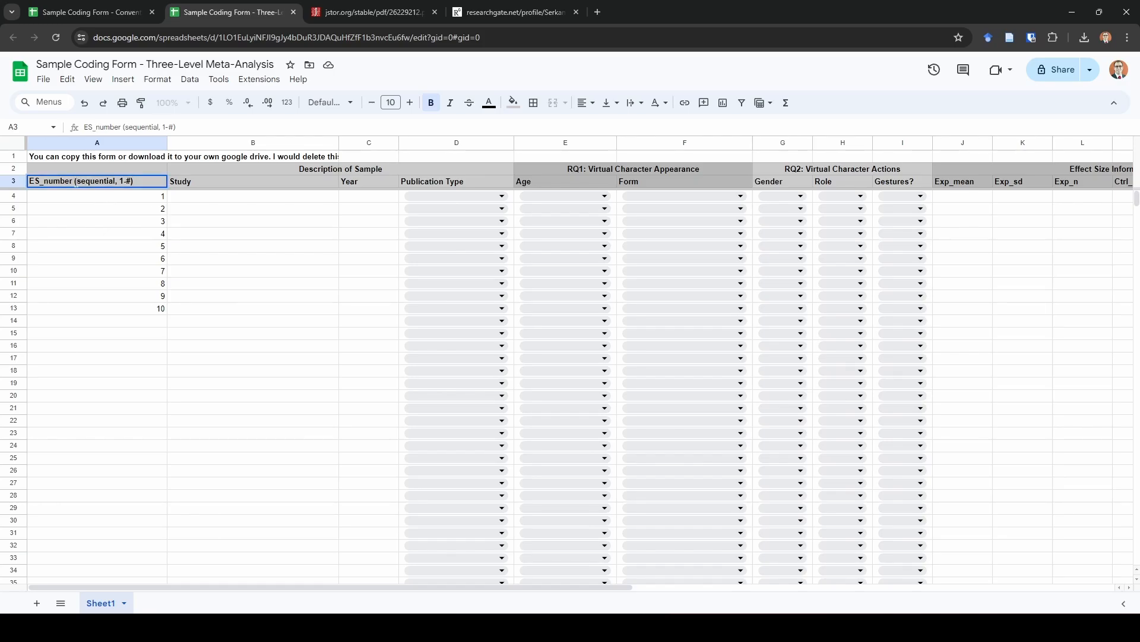
{"action": "left_click_drag", "start_coordinate": [75, 183], "coordinate": [150, 183]}
{"action": "key", "text": "BackSpace"}
{"action": "key", "text": "Return"}
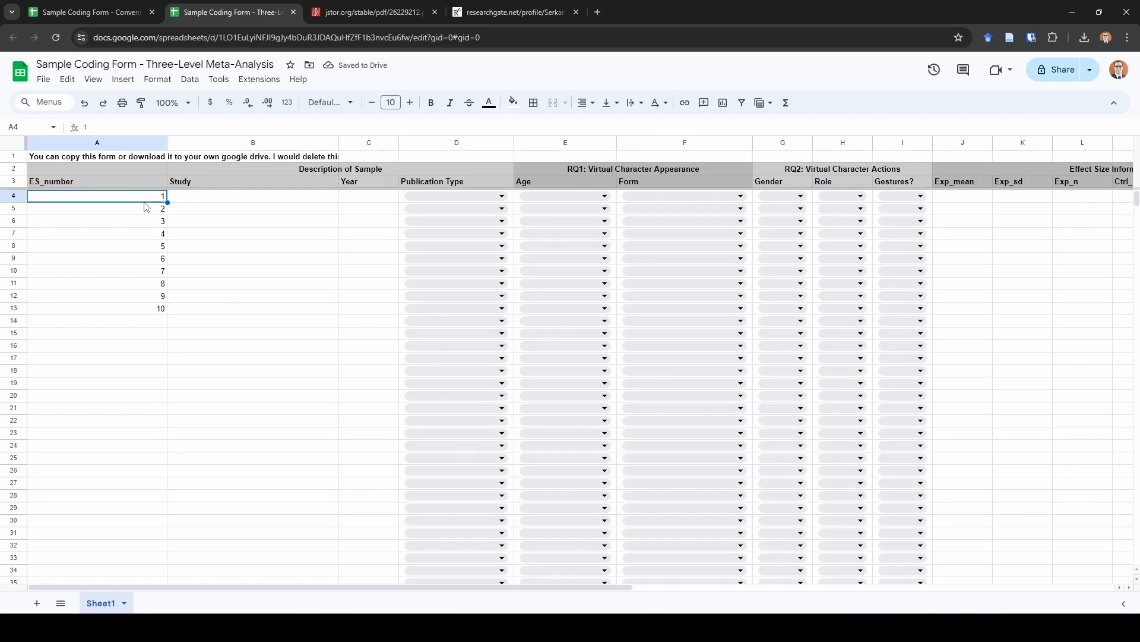
{"action": "left_click_drag", "start_coordinate": [144, 201], "coordinate": [141, 313]}
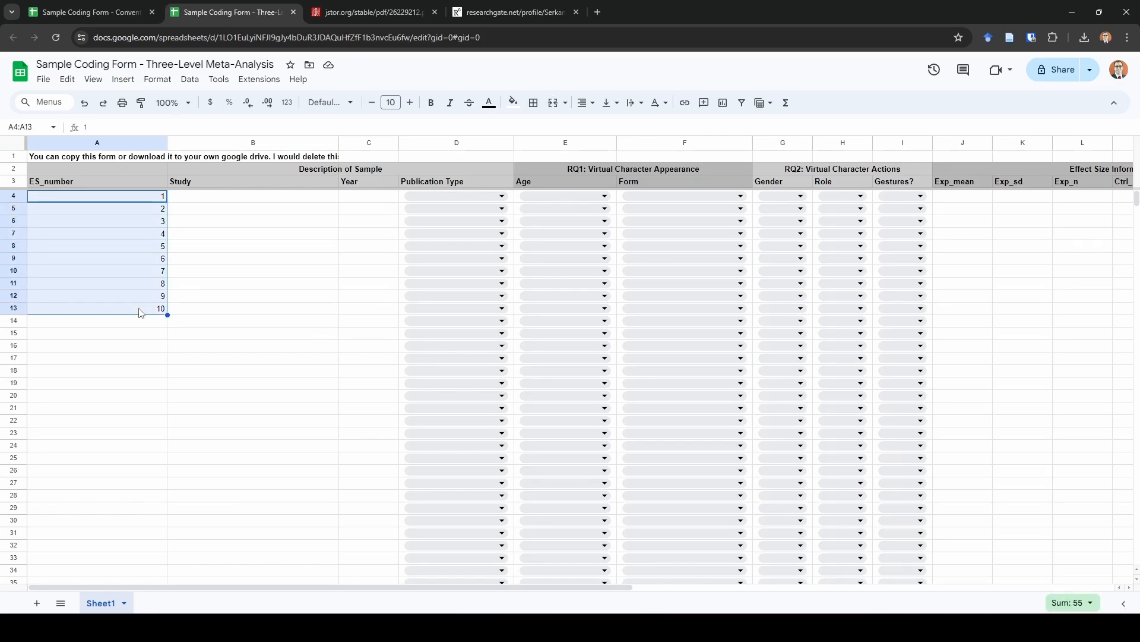
{"action": "left_click", "coordinate": [213, 274]}
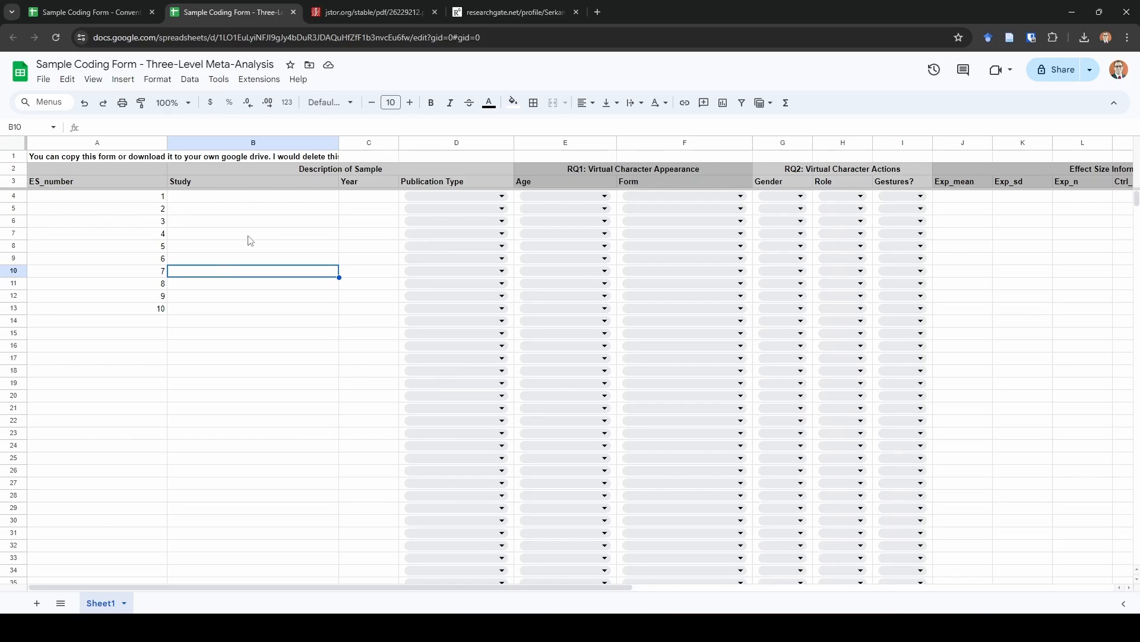
Step: Switch back to the conventional coding form and examine its Effect Size Information columns, Exp_mean through Ctrl_n
{"action": "left_click", "coordinate": [145, 12]}
{"action": "left_click", "coordinate": [179, 287]}
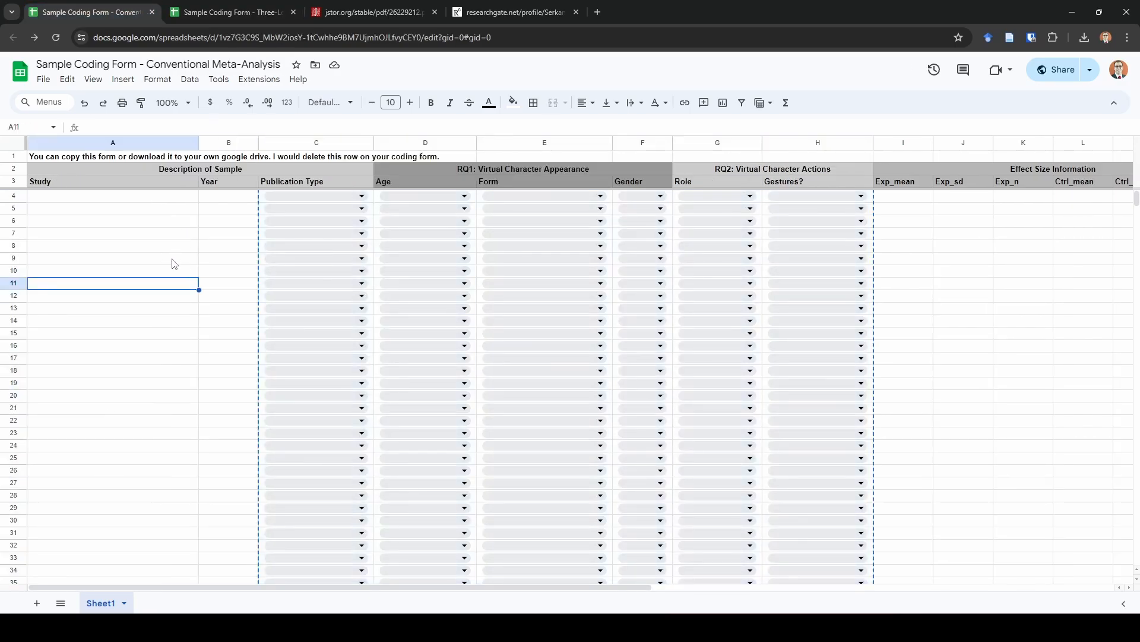
{"action": "double_click", "coordinate": [172, 260]}
{"action": "left_click", "coordinate": [220, 258]}
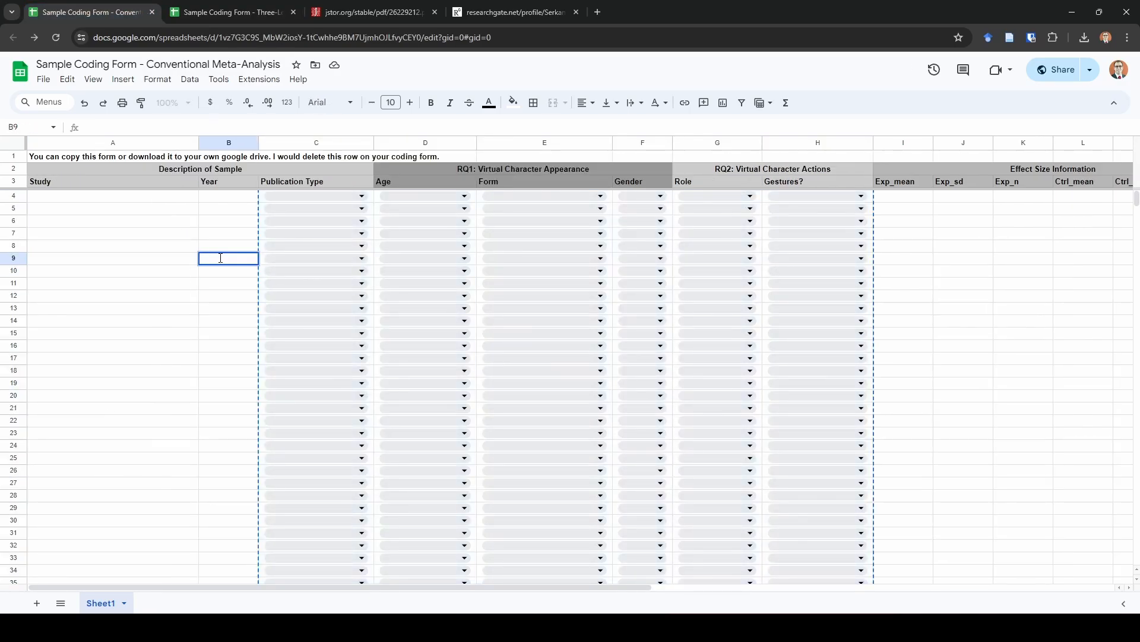
{"action": "left_click", "coordinate": [233, 219]}
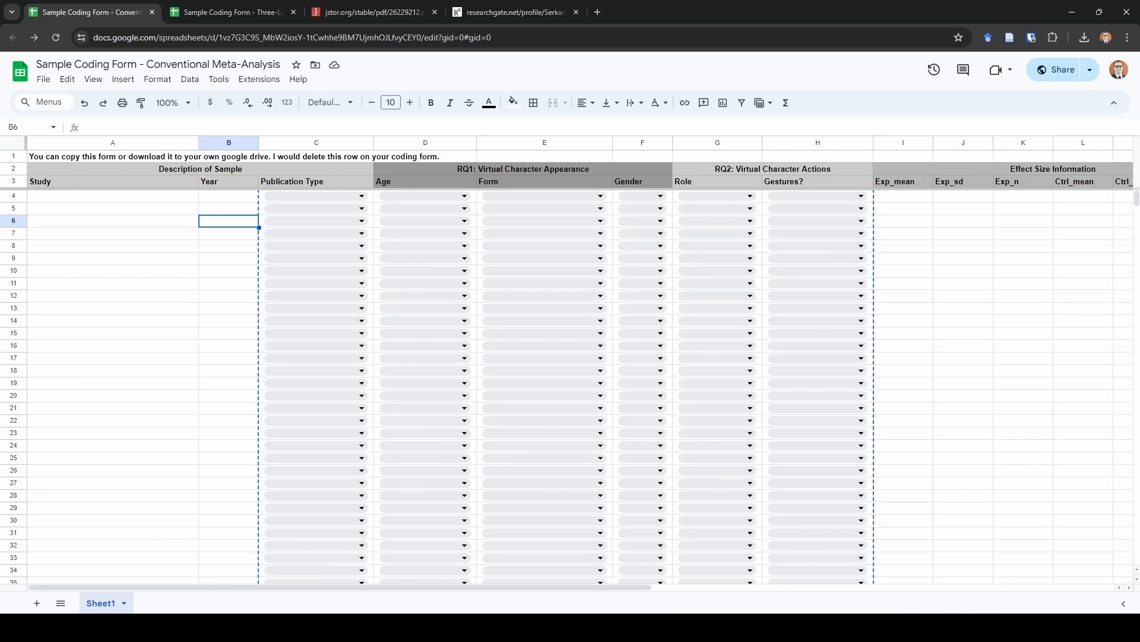
{"action": "left_click_drag", "start_coordinate": [376, 591], "coordinate": [554, 591]}
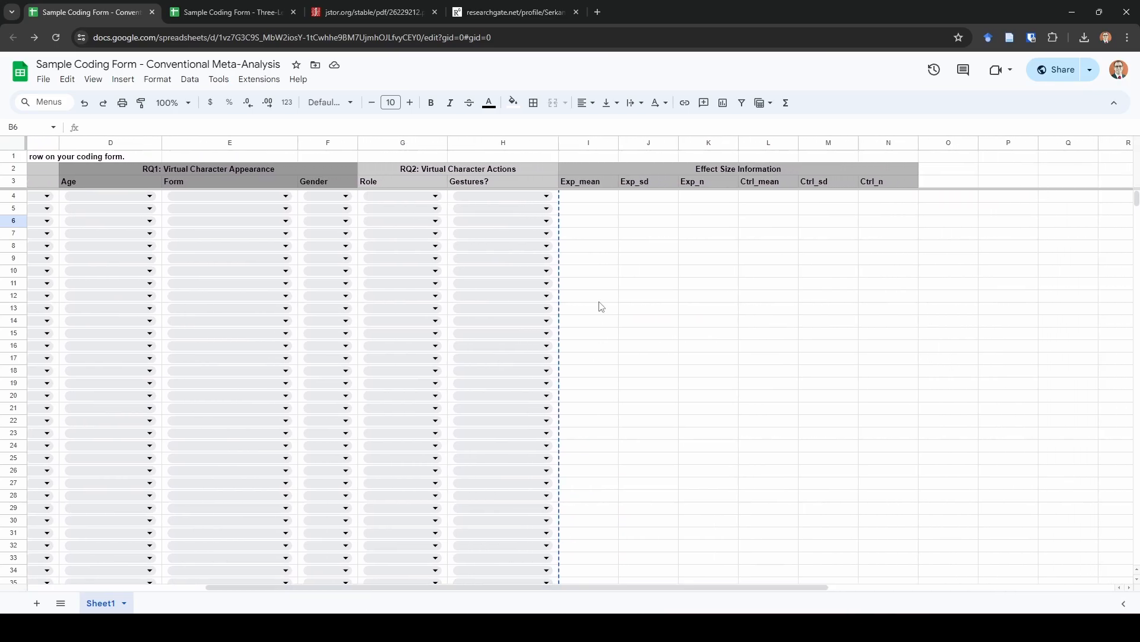
{"action": "double_click", "coordinate": [653, 220]}
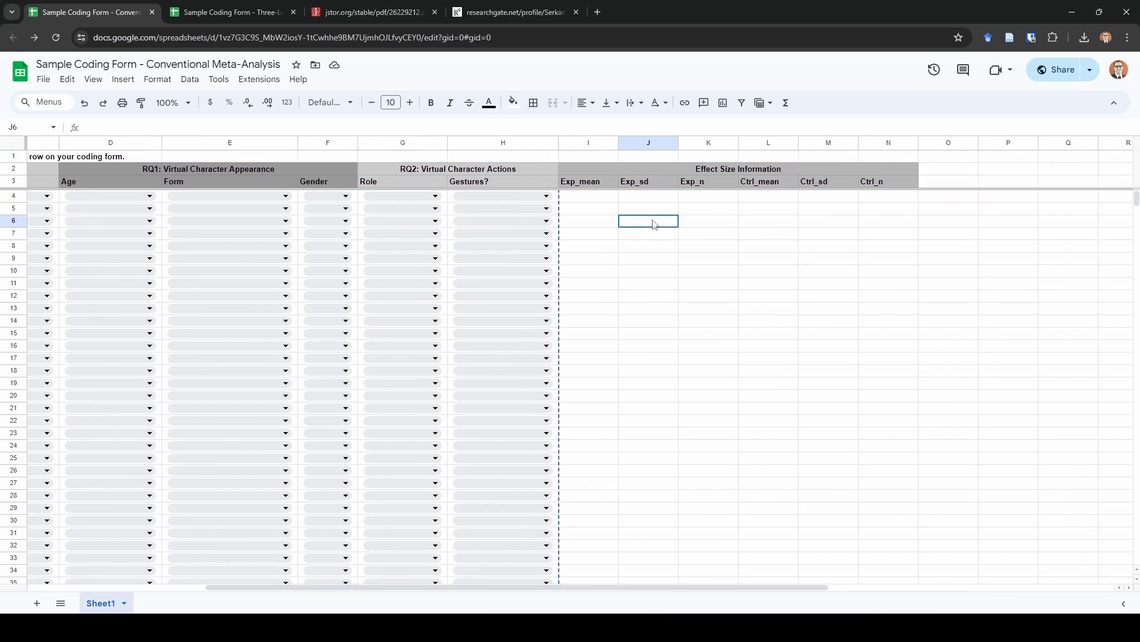
{"action": "left_click", "coordinate": [610, 179]}
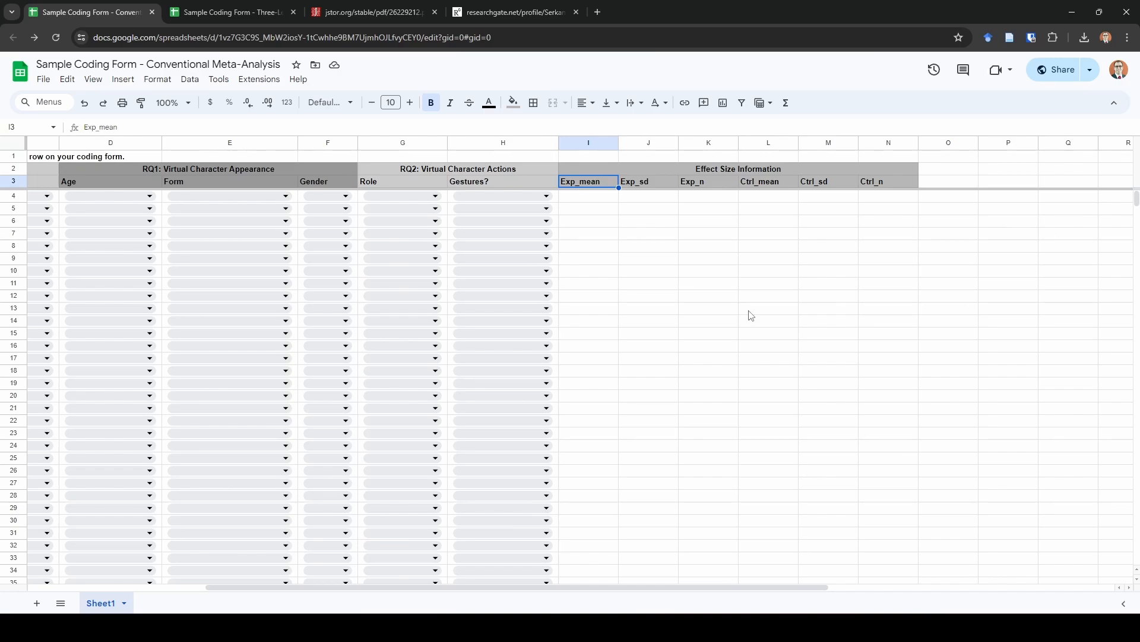
{"action": "left_click_drag", "start_coordinate": [612, 199], "coordinate": [872, 198]}
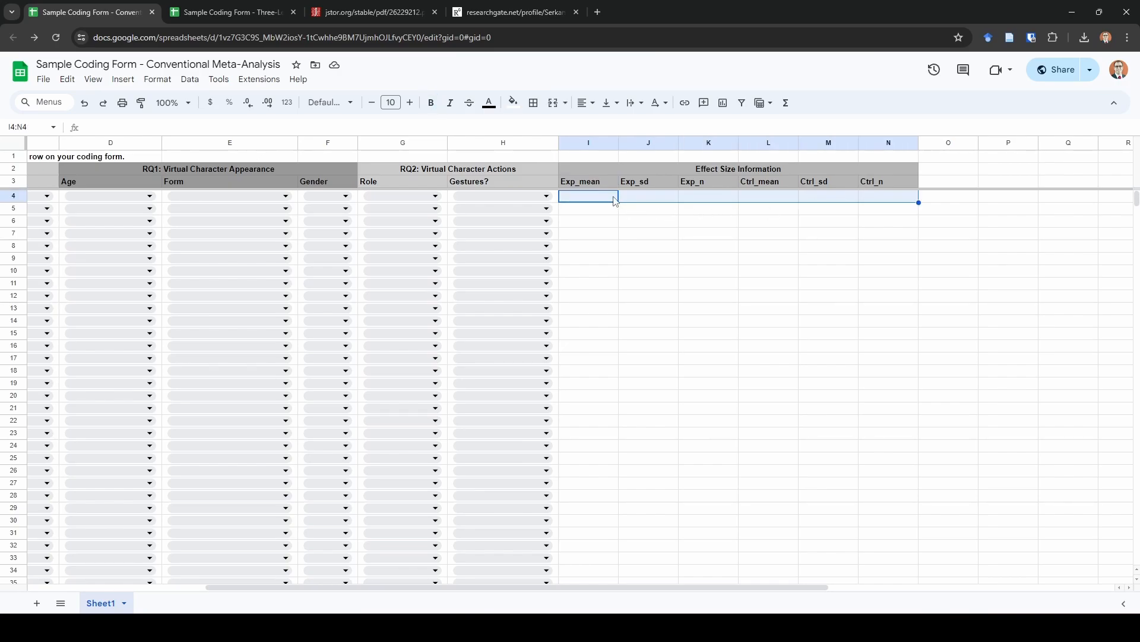
{"action": "left_click", "coordinate": [747, 266]}
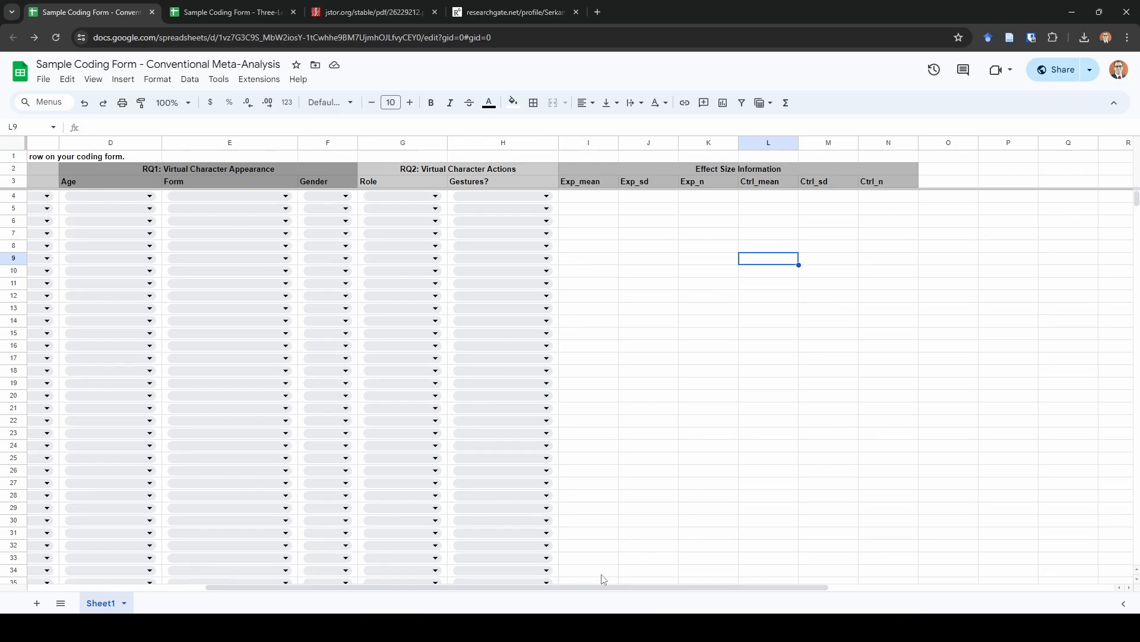
{"action": "left_click_drag", "start_coordinate": [609, 594], "coordinate": [288, 598]}
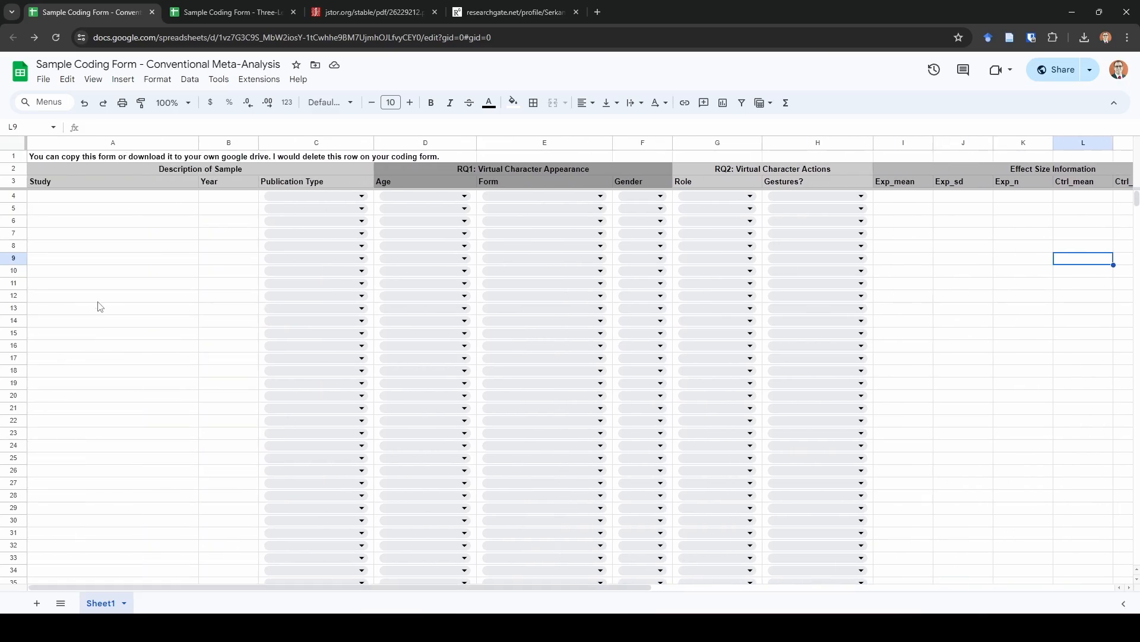
{"action": "left_click", "coordinate": [104, 284]}
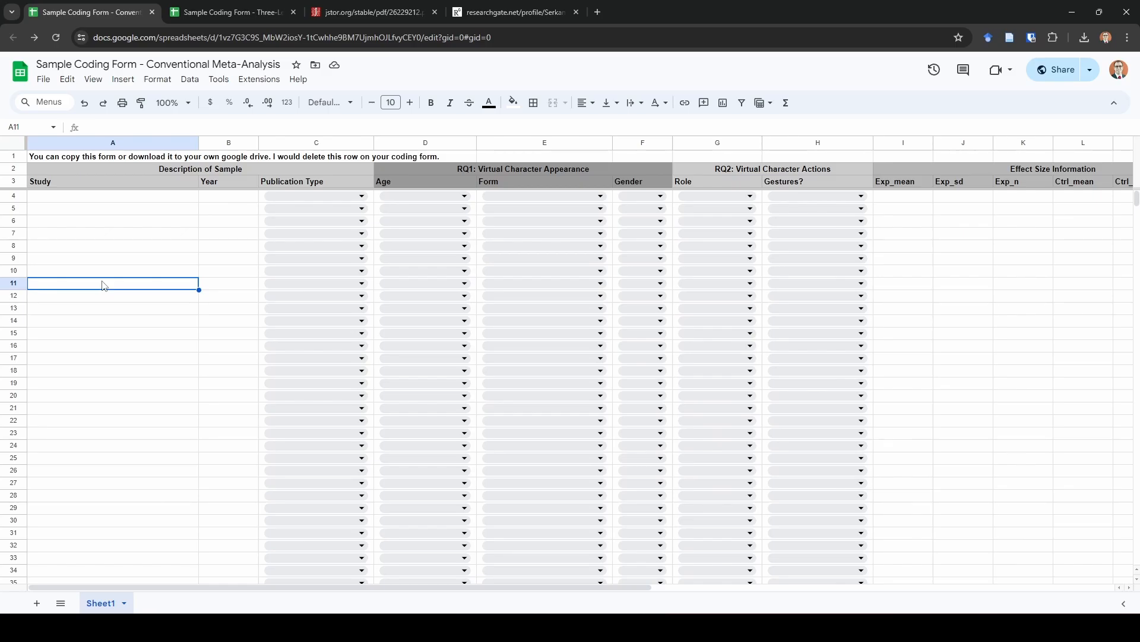
{"action": "left_click", "coordinate": [73, 214]}
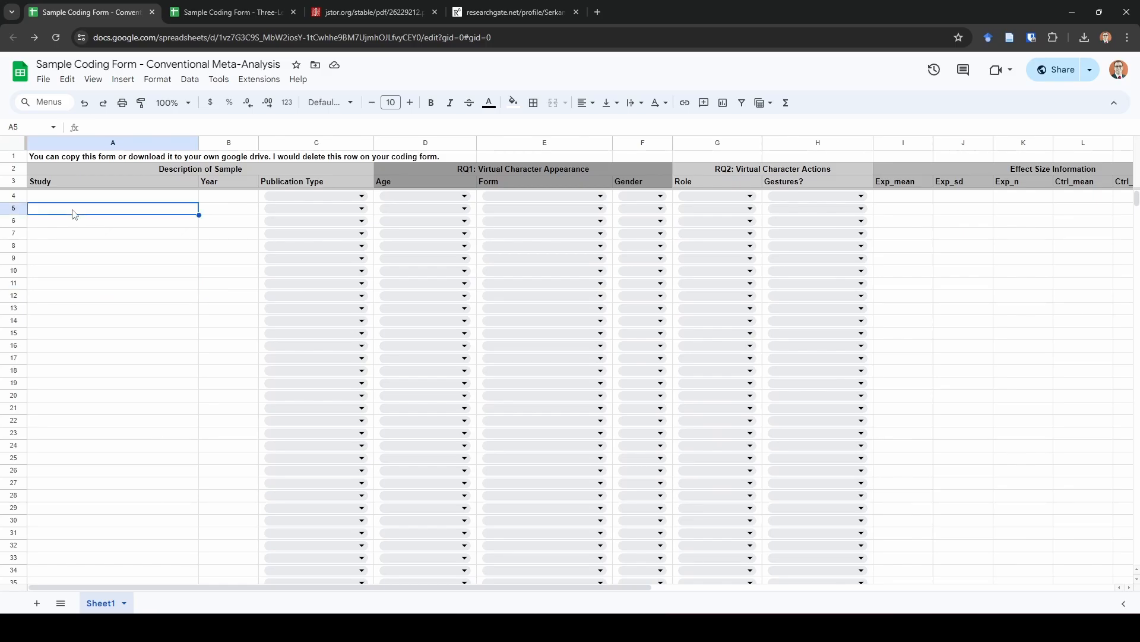